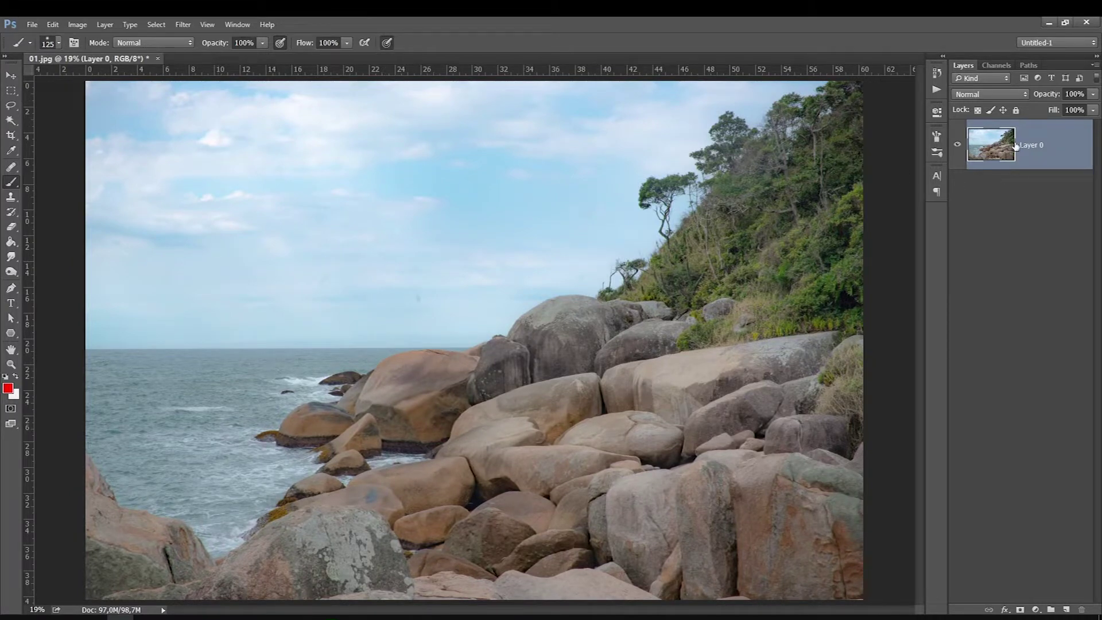
Zoom in closely on the lone tree's branches and shrink the brush to a tiny size
{"action": "scroll", "coordinate": [553, 214], "scroll_direction": "up", "scroll_amount": 1}
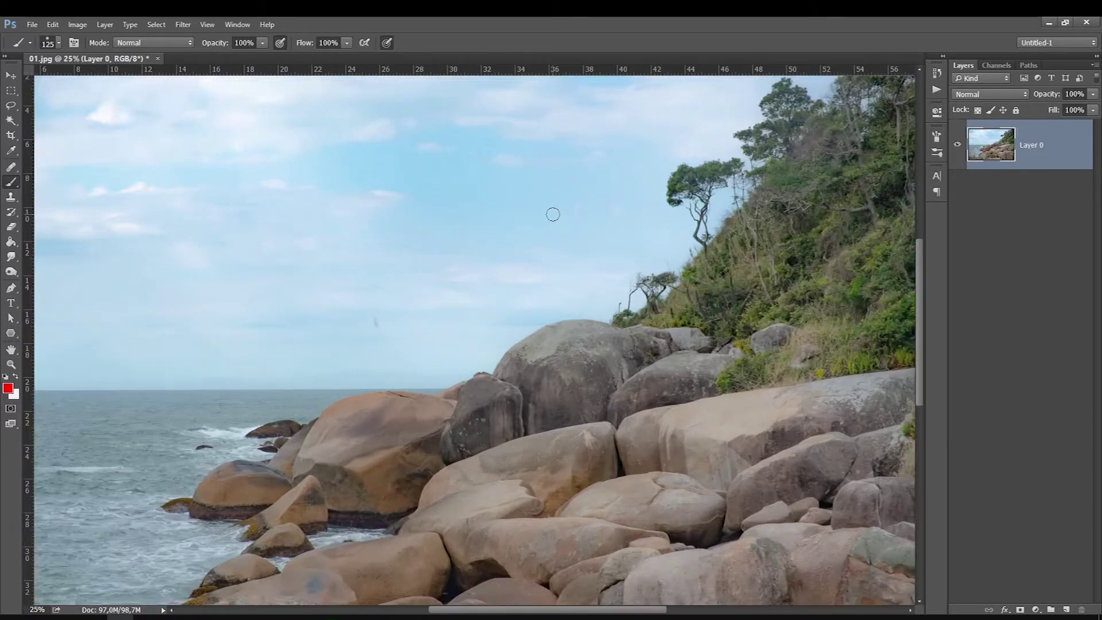
{"action": "scroll", "coordinate": [553, 214], "scroll_direction": "right", "scroll_amount": 4}
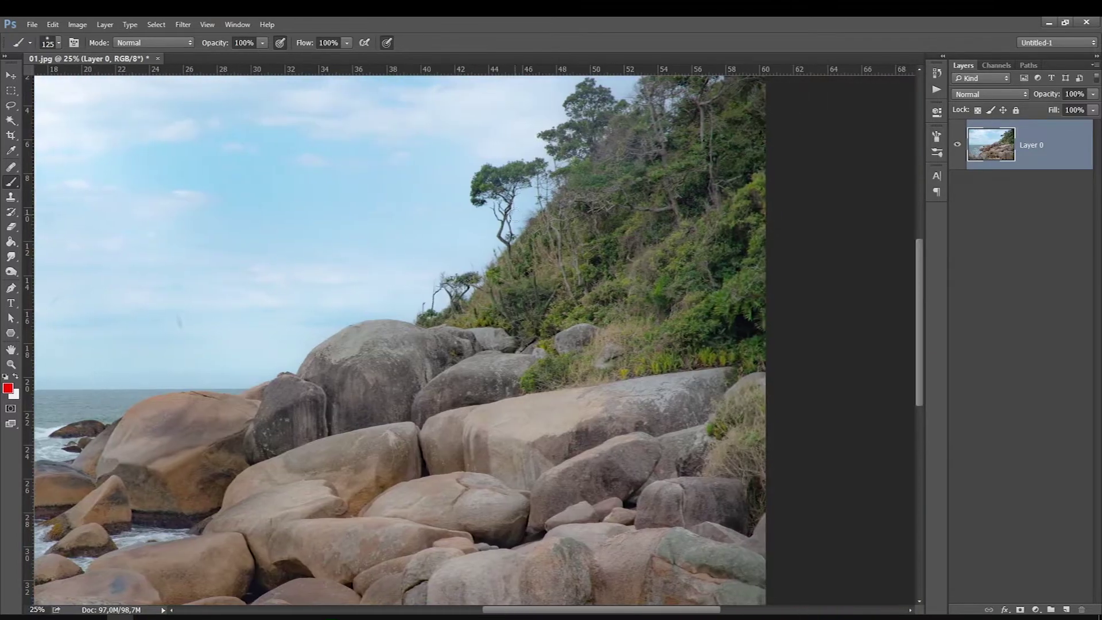
{"action": "left_click_drag", "start_coordinate": [489, 171], "coordinate": [543, 162]}
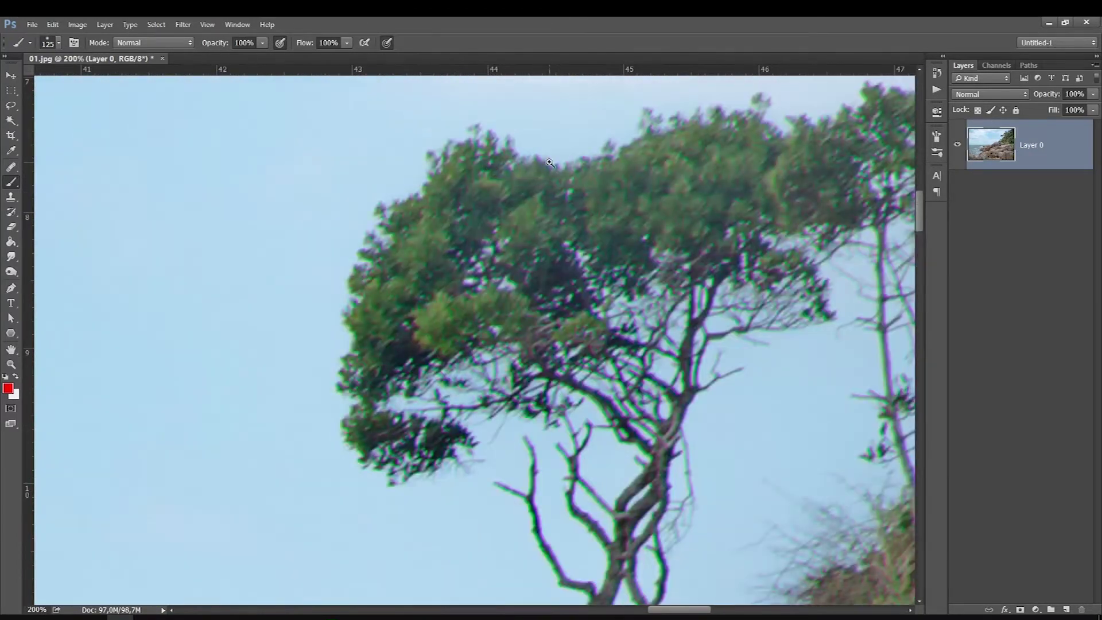
{"action": "key", "text": "bracketleft"}
{"action": "key", "text": "bracketleft"}
{"action": "key", "text": "bracketleft"}
{"action": "left_click_drag", "start_coordinate": [919, 212], "coordinate": [919, 222]}
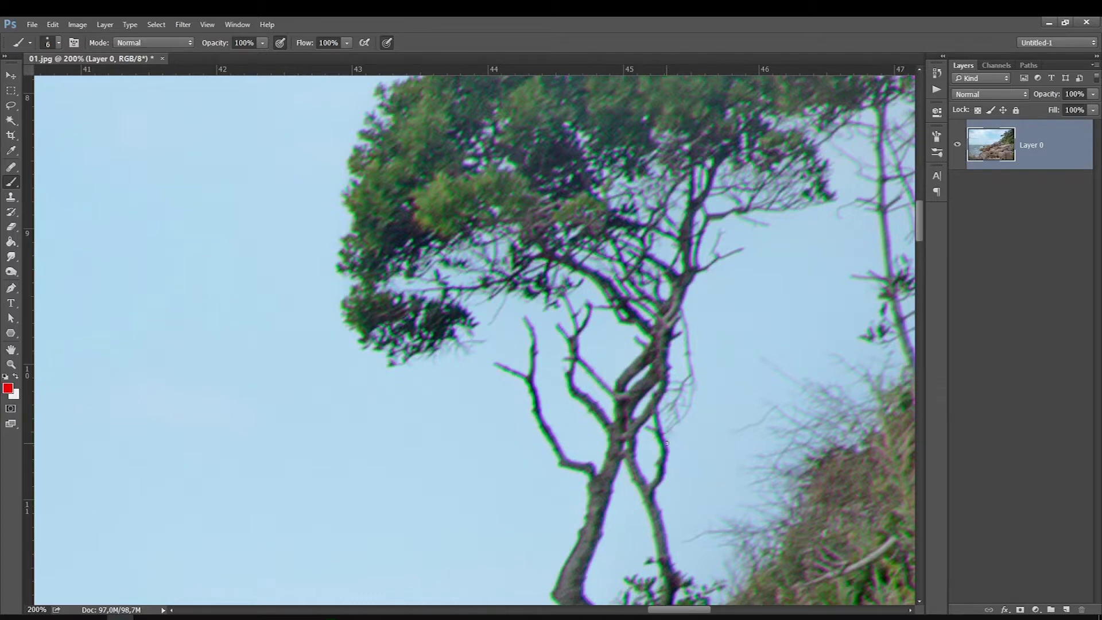
Fit the whole photo on screen and adjust the right-hand panel
{"action": "key", "text": "ctrl+0"}
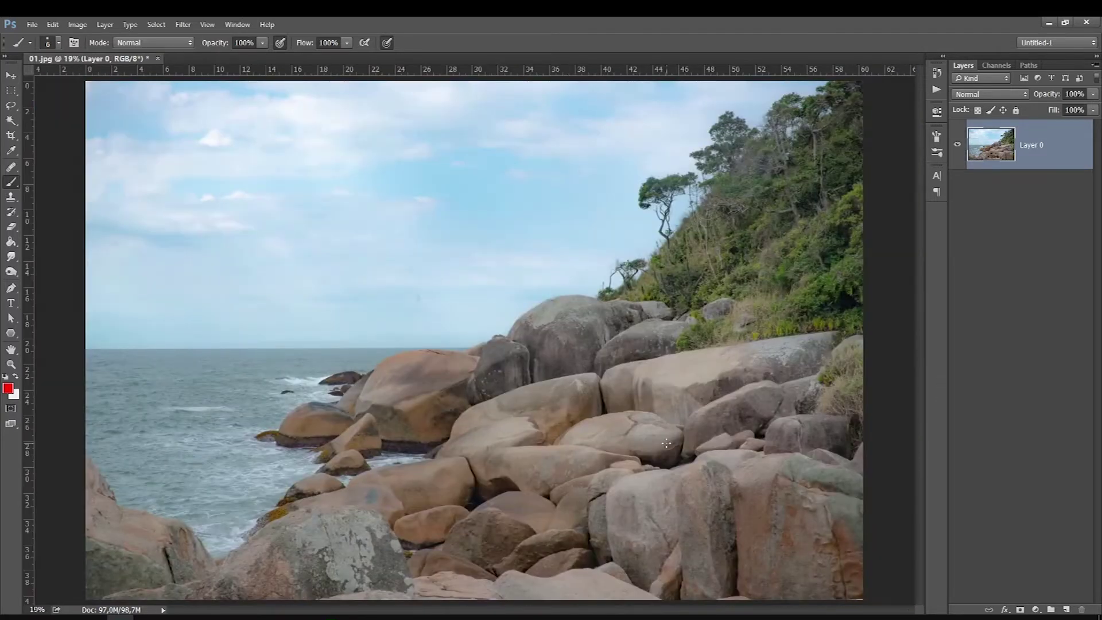
{"action": "scroll", "coordinate": [665, 442], "scroll_direction": "up", "scroll_amount": 2}
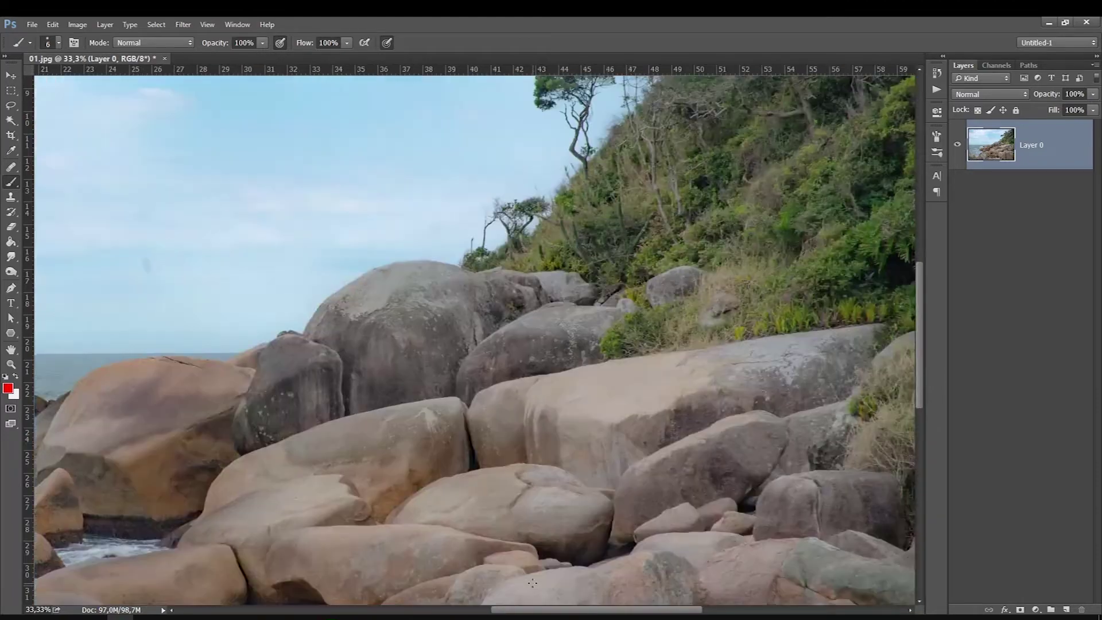
{"action": "left_click_drag", "start_coordinate": [918, 296], "coordinate": [925, 251]}
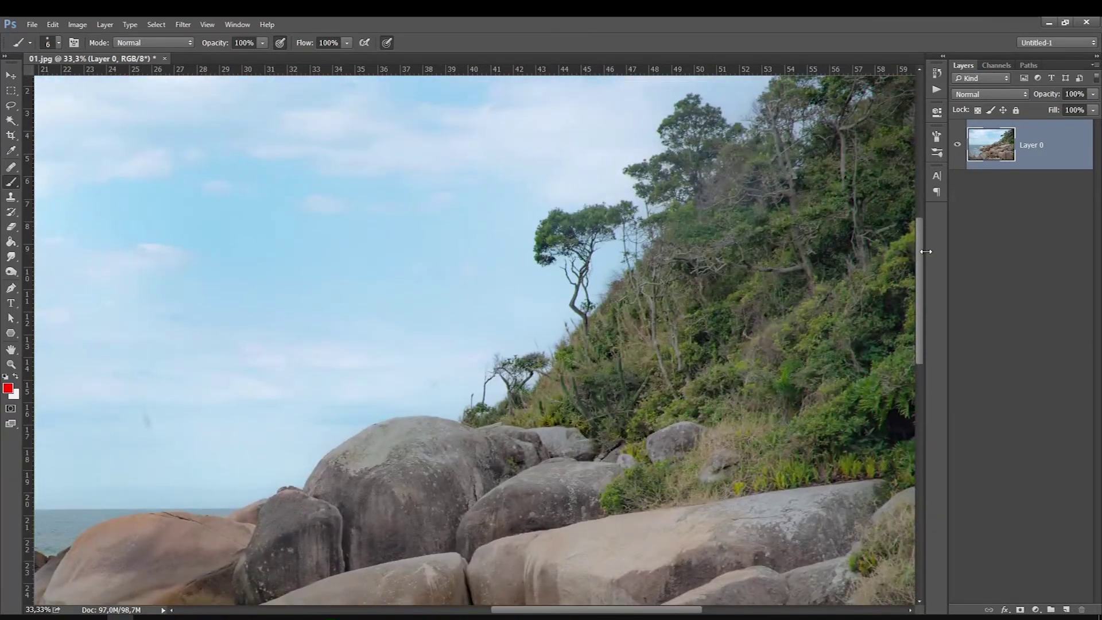
{"action": "scroll", "coordinate": [692, 427], "scroll_direction": "up", "scroll_amount": 2}
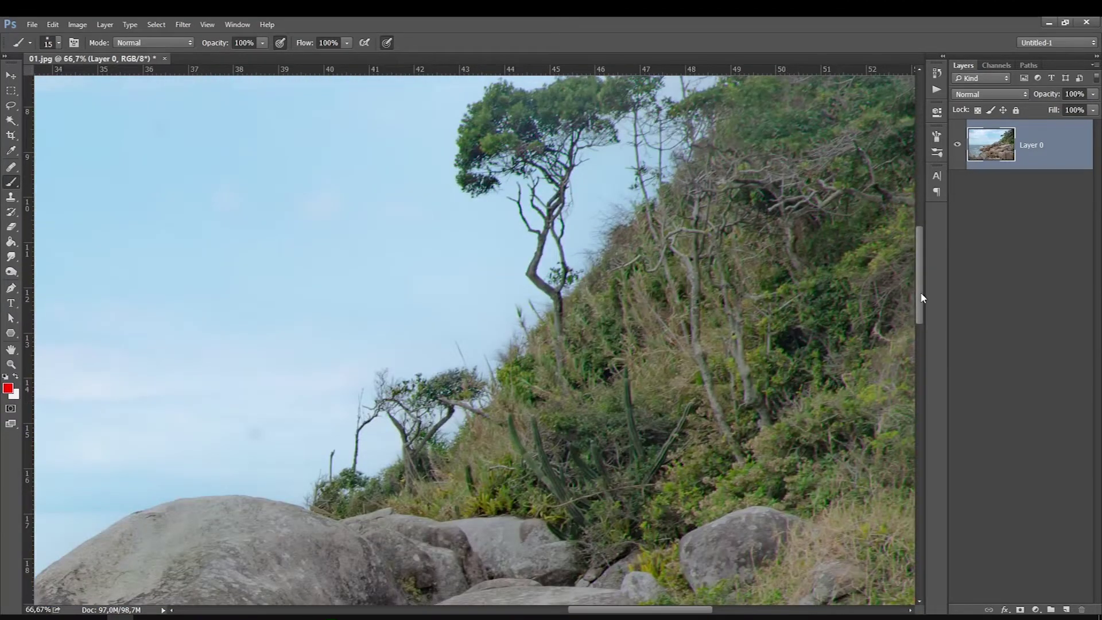
{"action": "left_click_drag", "start_coordinate": [921, 297], "coordinate": [921, 270]}
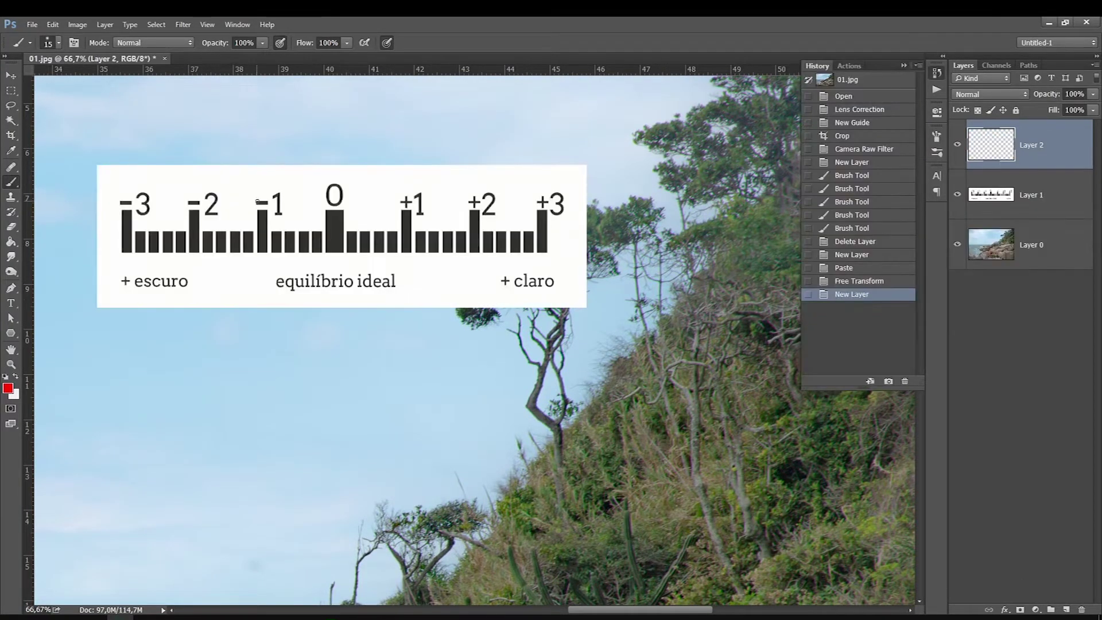
Sketch pink arrows on the scale from 0 toward +1, -2 and +2, undoing each
{"action": "left_click_drag", "start_coordinate": [333, 149], "coordinate": [341, 171]}
{"action": "key", "text": "bracketright"}
{"action": "mouse_move", "coordinate": [331, 145]}
{"action": "left_mouse_down"}
{"action": "mouse_move", "coordinate": [333, 172]}
{"action": "mouse_move", "coordinate": [447, 192]}
{"action": "left_mouse_up"}
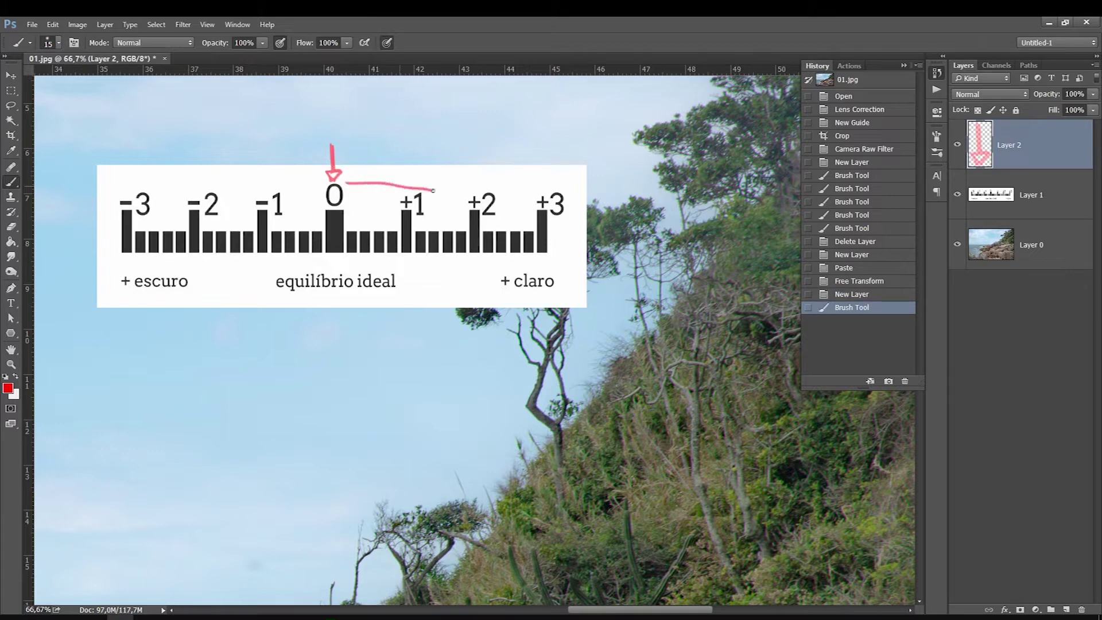
{"action": "key", "text": "ctrl+z"}
{"action": "left_click_drag", "start_coordinate": [309, 171], "coordinate": [188, 173]}
{"action": "key", "text": "ctrl+z"}
{"action": "left_click_drag", "start_coordinate": [310, 118], "coordinate": [311, 291]}
{"action": "mouse_move", "coordinate": [315, 193]}
{"action": "left_mouse_down"}
{"action": "mouse_move", "coordinate": [471, 187]}
{"action": "mouse_move", "coordinate": [471, 173]}
{"action": "left_mouse_up"}
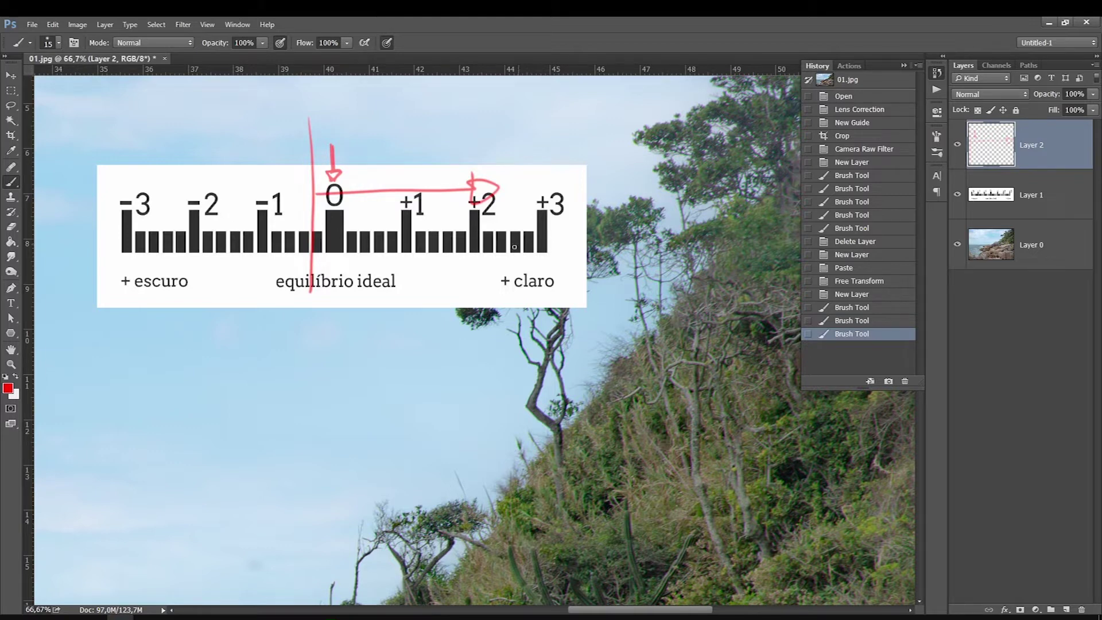
{"action": "key", "text": "ctrl+z"}
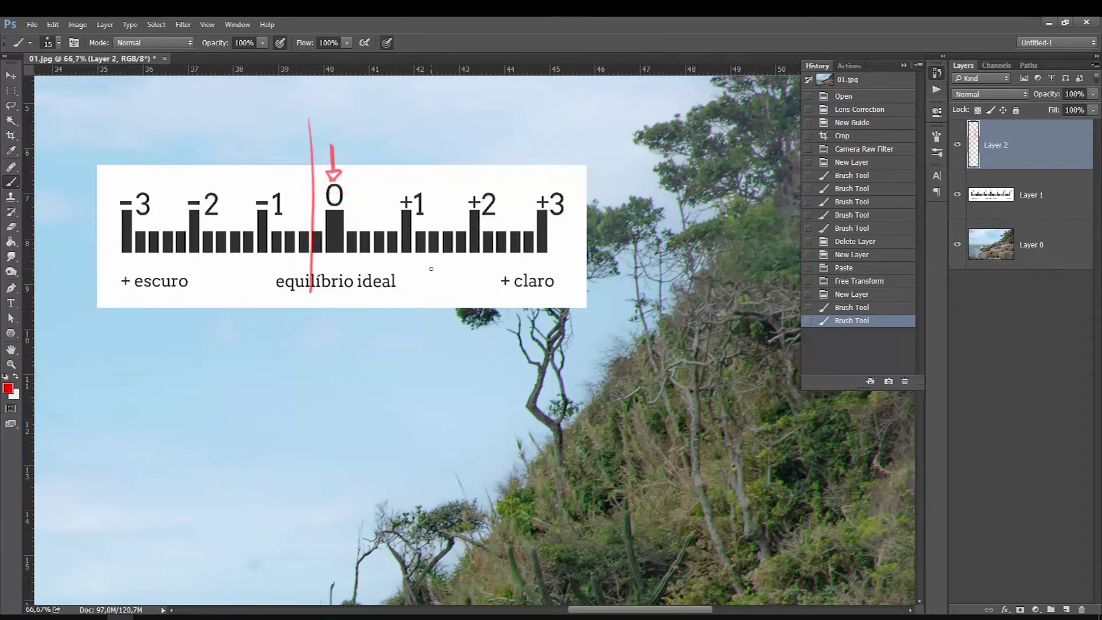
{"action": "key", "text": "ctrl+z"}
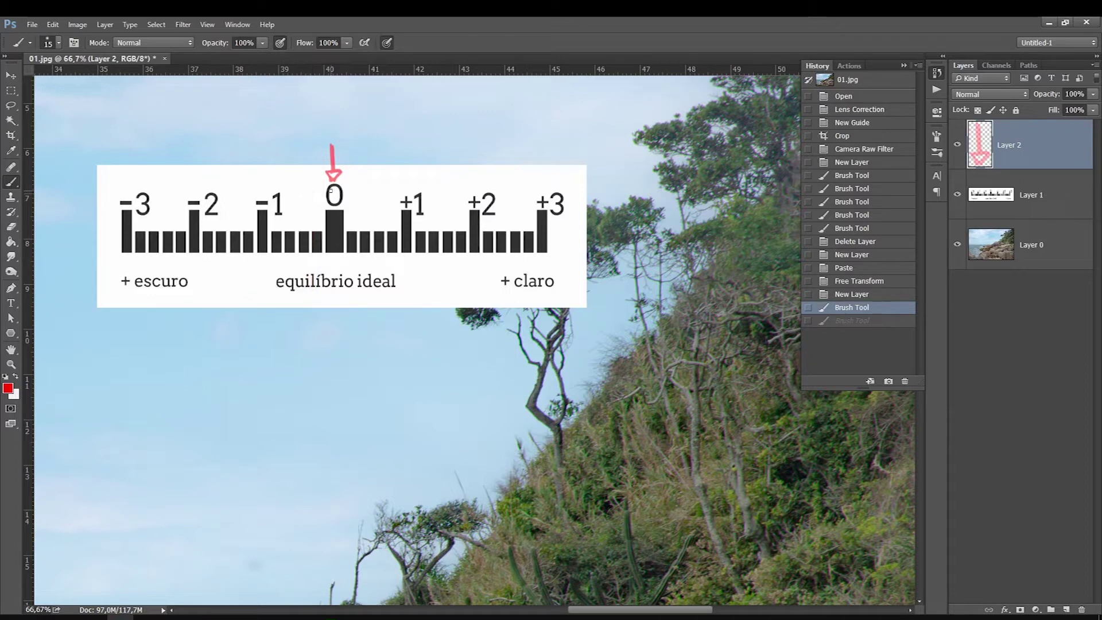
Circle the -1 mark with a downward arrow, then delete the scale and annotation layers
{"action": "left_click_drag", "start_coordinate": [277, 181], "coordinate": [284, 173]}
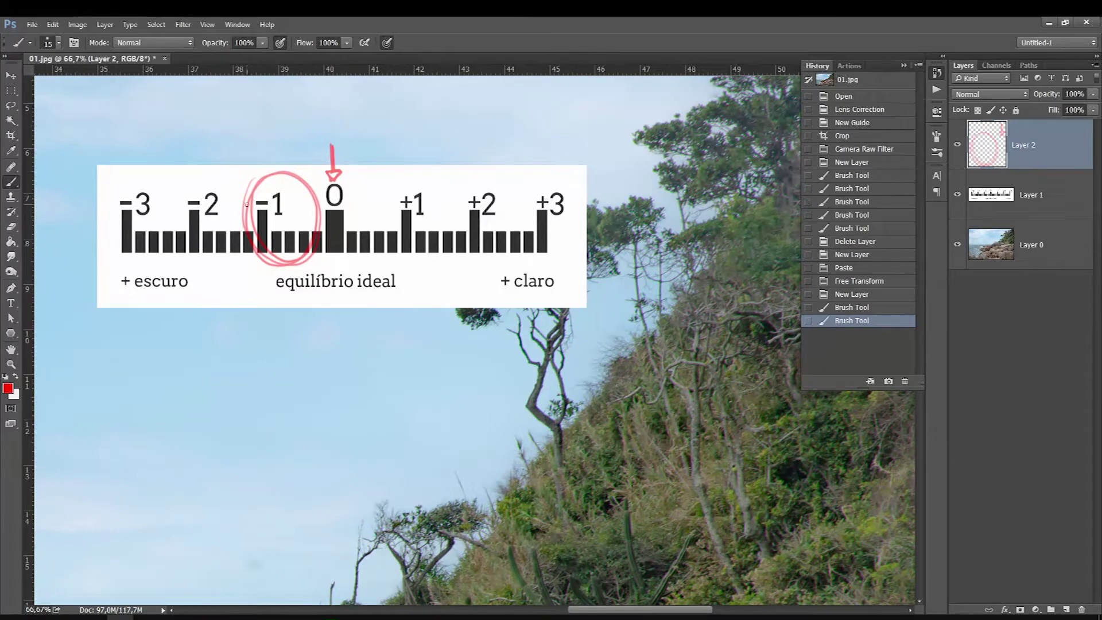
{"action": "left_click_drag", "start_coordinate": [253, 192], "coordinate": [264, 179]}
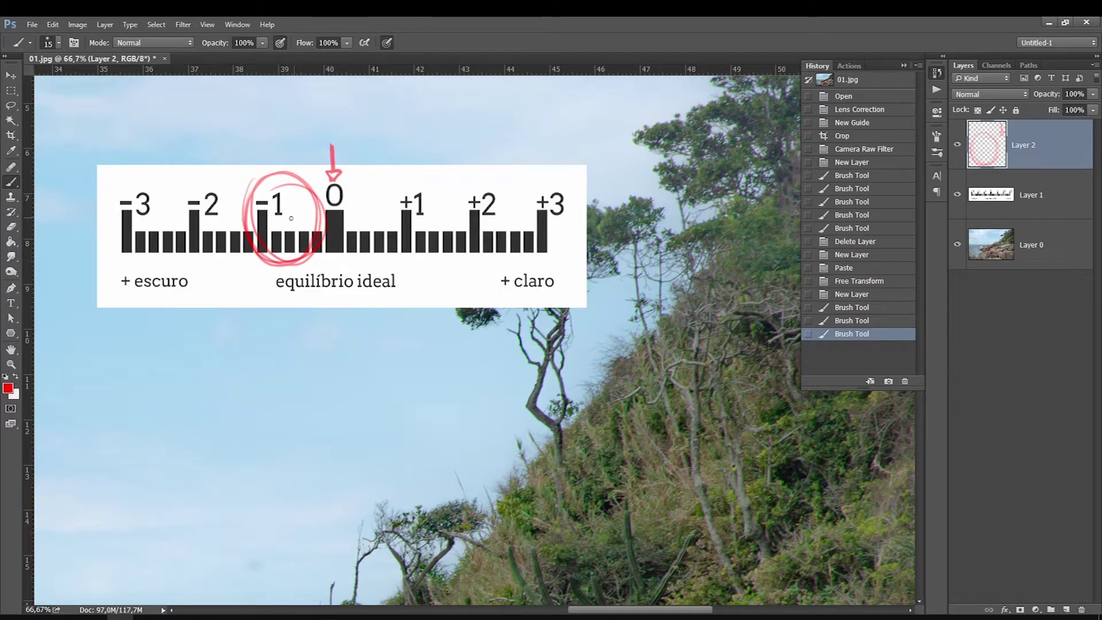
{"action": "left_click_drag", "start_coordinate": [277, 248], "coordinate": [279, 172]}
{"action": "mouse_move", "coordinate": [278, 130]}
{"action": "left_mouse_down"}
{"action": "mouse_move", "coordinate": [280, 179]}
{"action": "mouse_move", "coordinate": [288, 170]}
{"action": "left_mouse_up"}
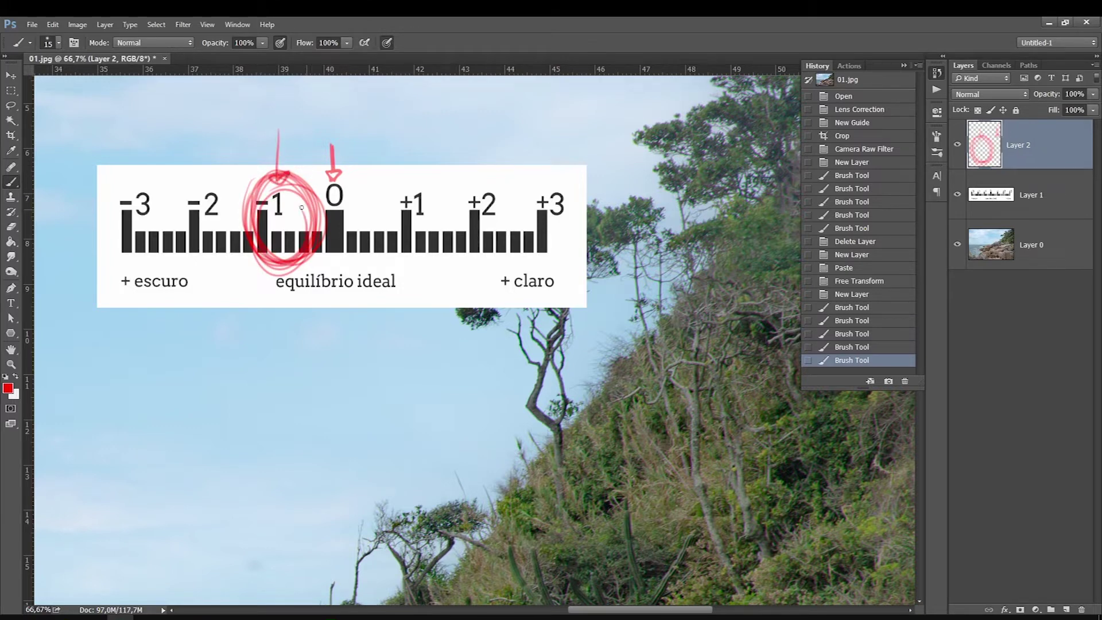
{"action": "key", "text": "Delete"}
{"action": "key", "text": "Delete"}
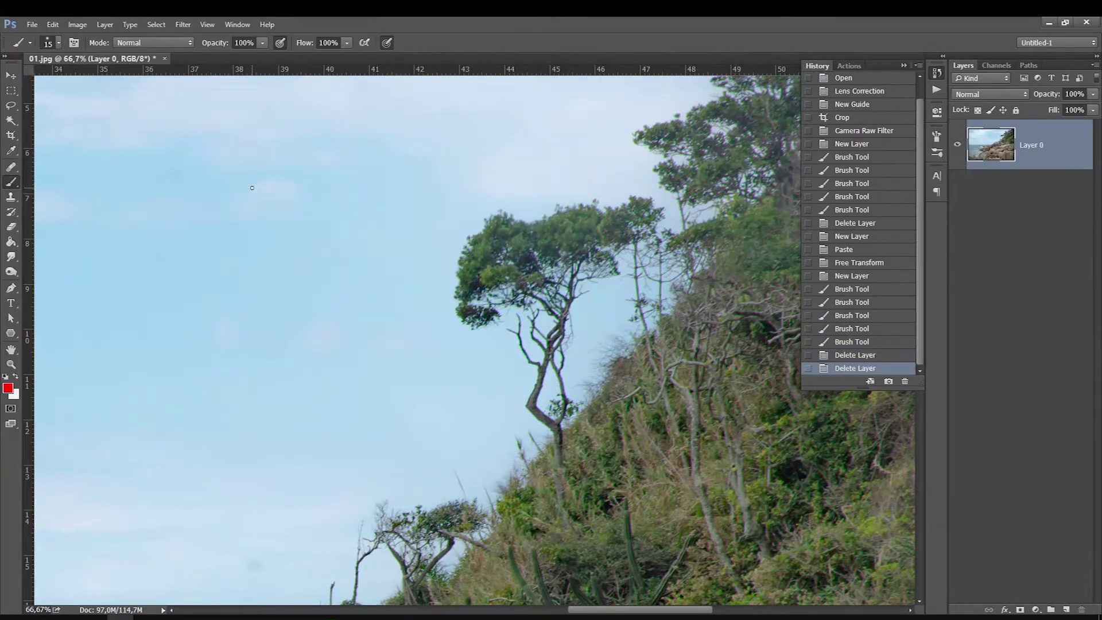
Collapse the History panel and launch Filter > Camera Raw Filter, folding its Basic section
{"action": "left_click", "coordinate": [639, 273], "text": "ctrl"}
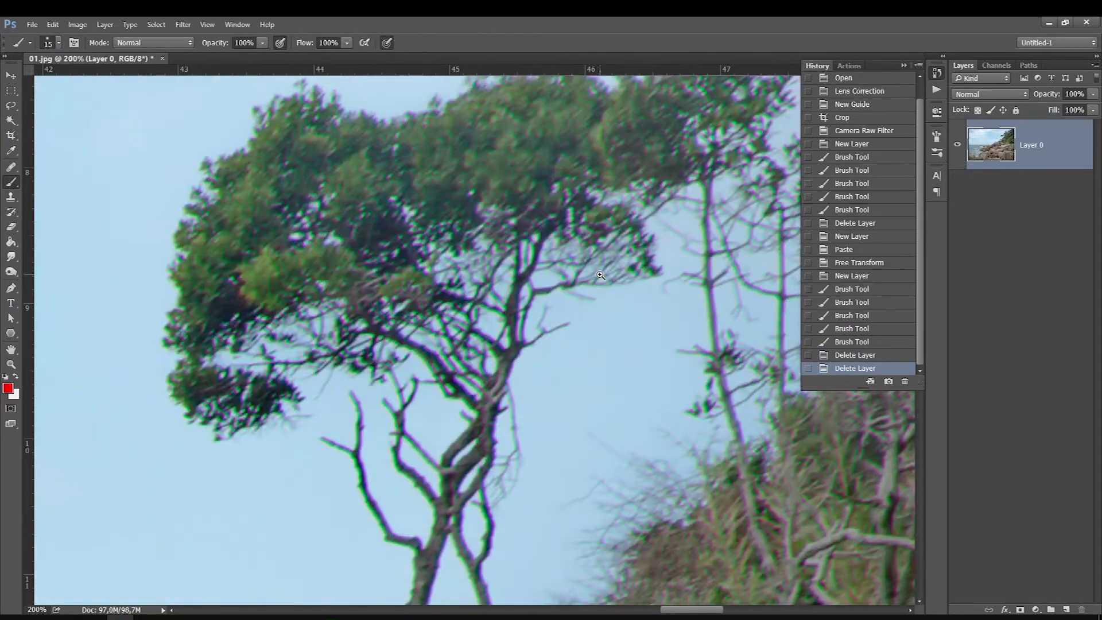
{"action": "key", "text": "ctrl+0"}
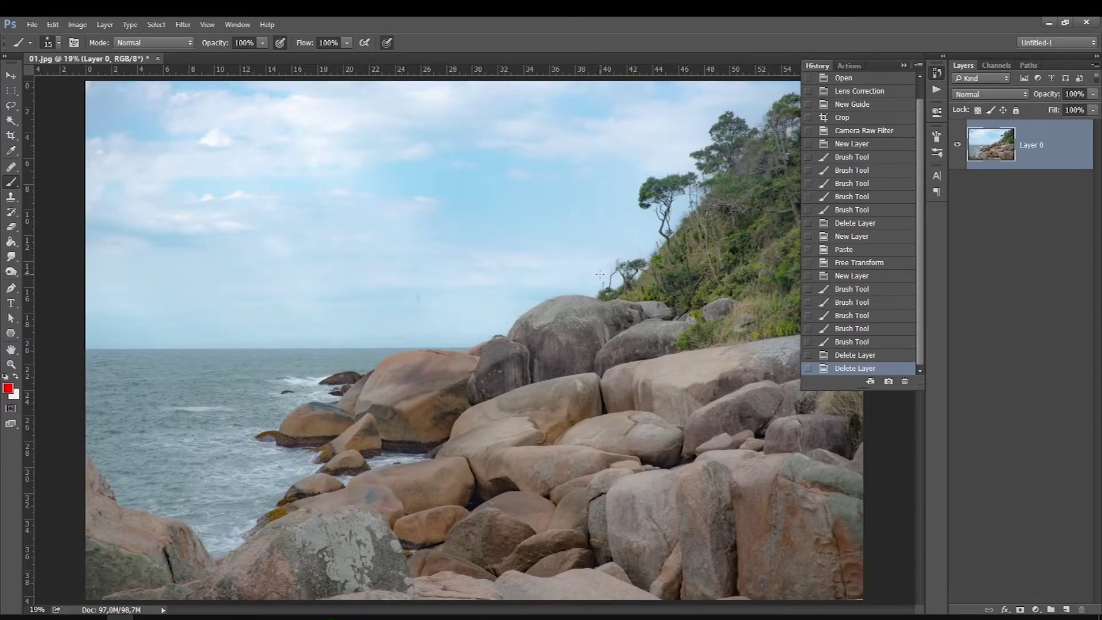
{"action": "left_click", "coordinate": [904, 66]}
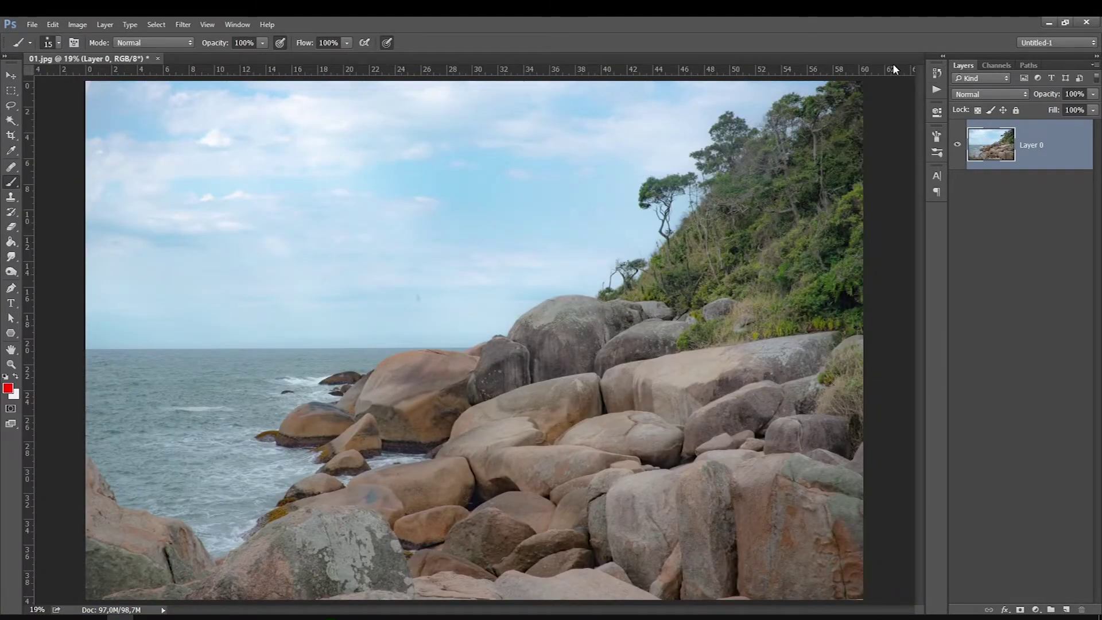
{"action": "left_click", "coordinate": [183, 24]}
{"action": "left_click", "coordinate": [186, 96]}
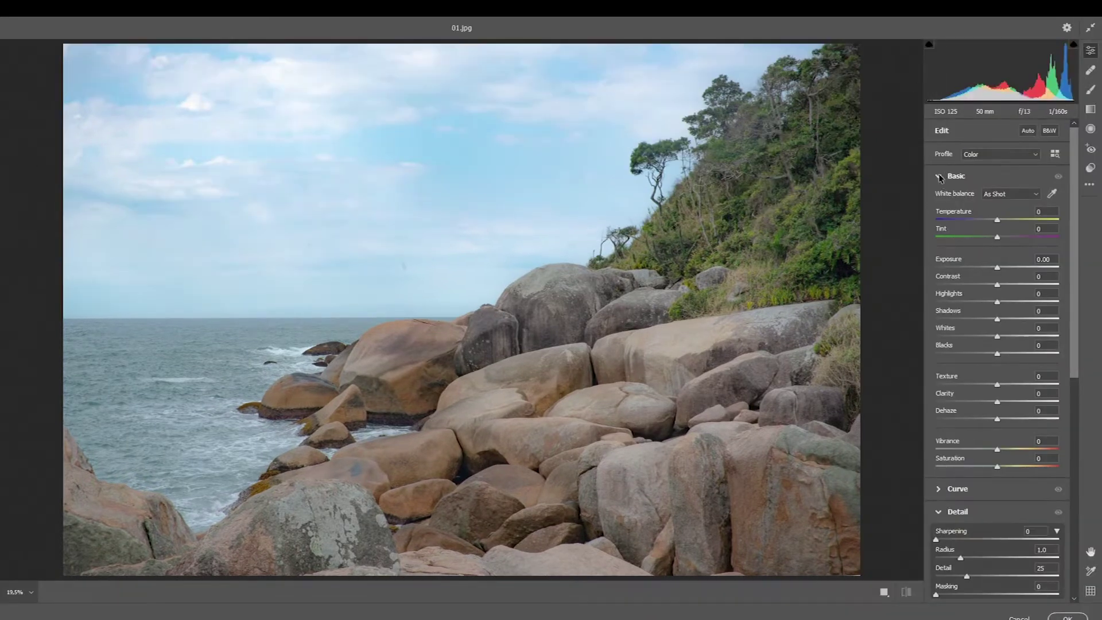
{"action": "left_click", "coordinate": [939, 176]}
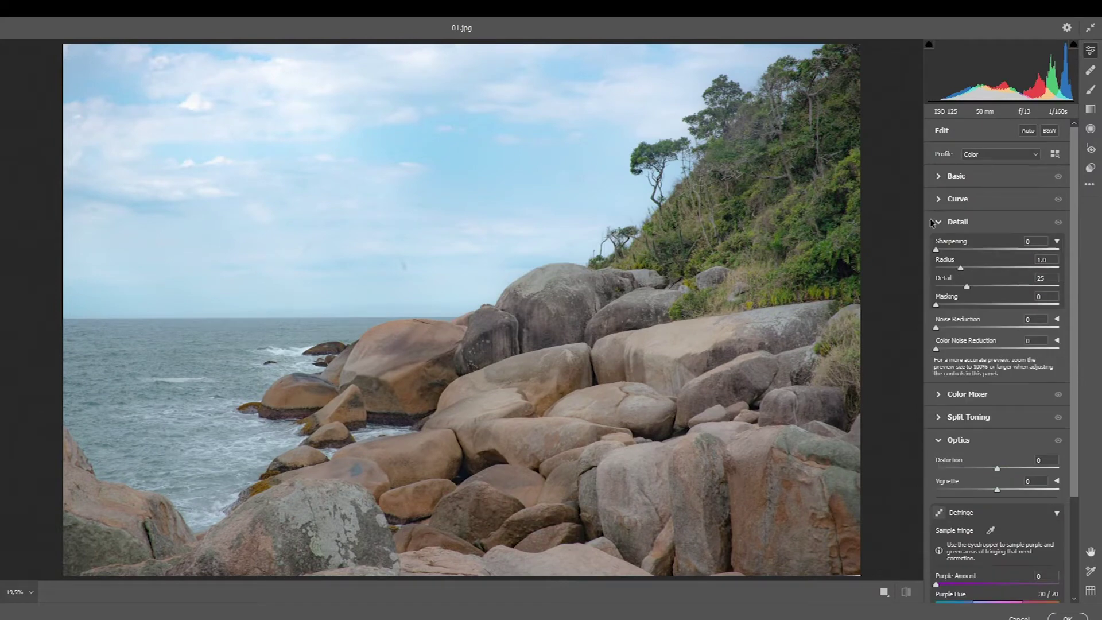
Expand the Optics section with Defringe and zoom the preview to 100% on the lone tree
{"action": "left_click", "coordinate": [938, 222]}
{"action": "left_click", "coordinate": [939, 291]}
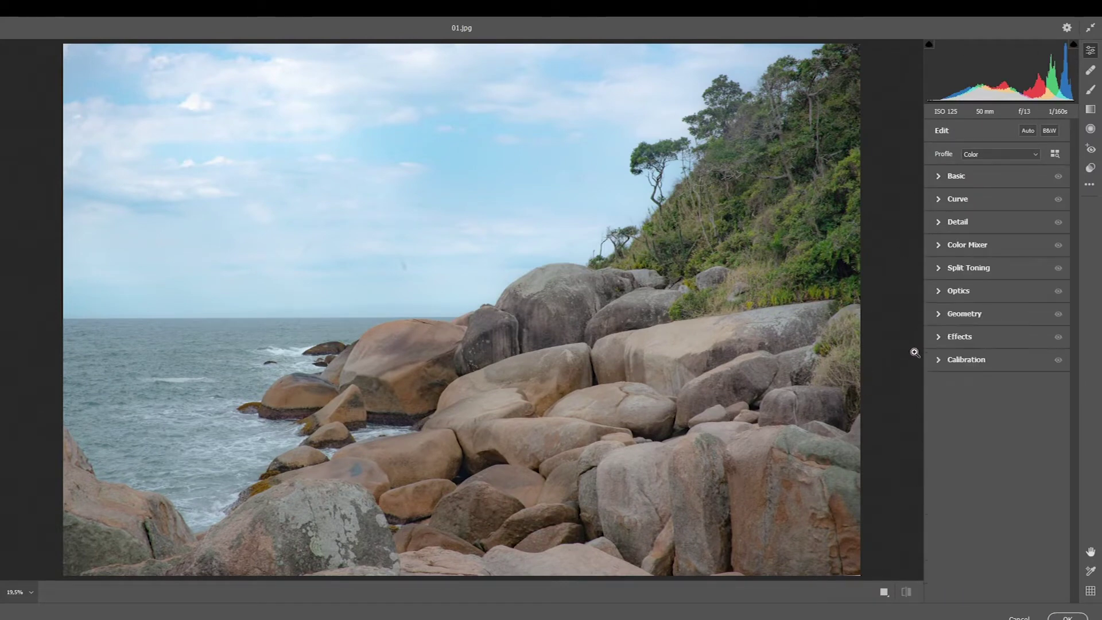
{"action": "left_click", "coordinate": [938, 360]}
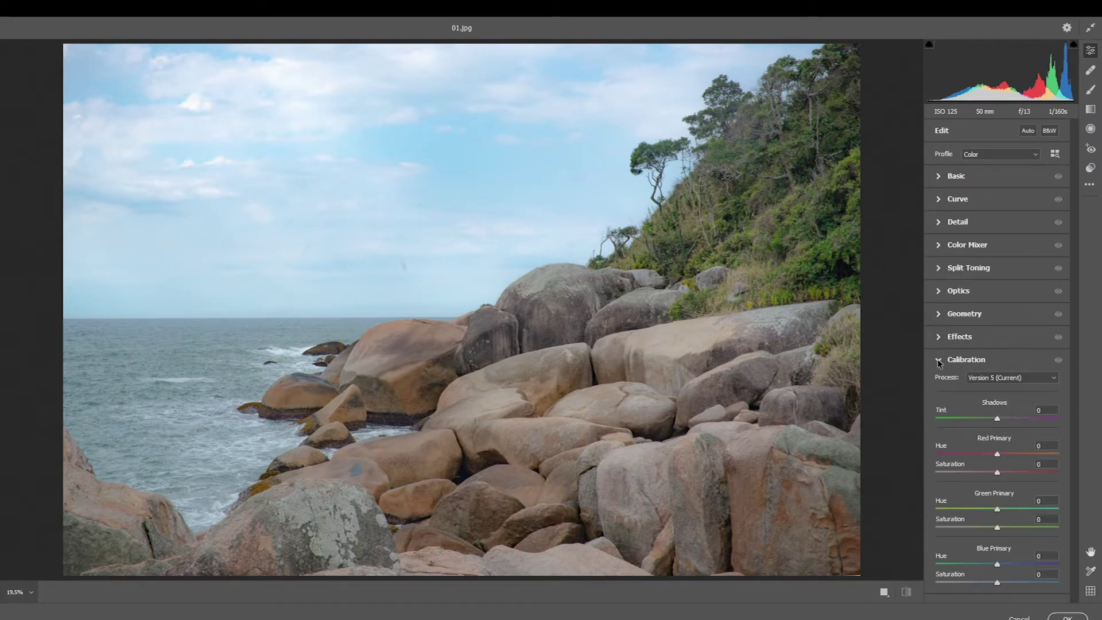
{"action": "left_click", "coordinate": [939, 360]}
{"action": "left_click", "coordinate": [939, 291]}
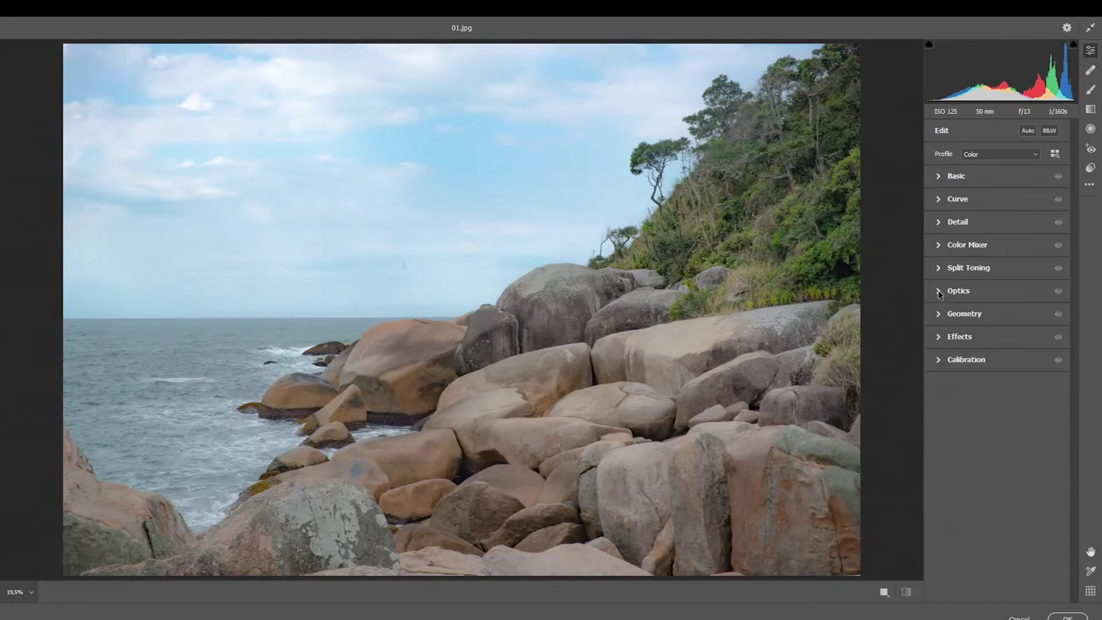
{"action": "left_click", "coordinate": [939, 291]}
{"action": "left_click", "coordinate": [708, 147]}
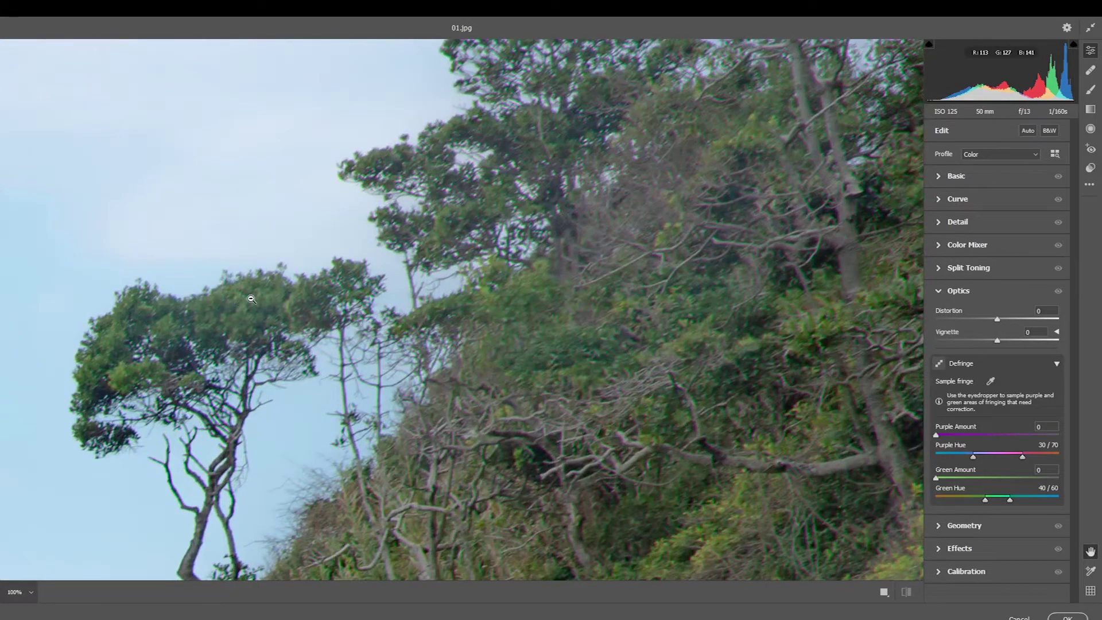
{"action": "left_click", "coordinate": [294, 280]}
{"action": "left_click", "coordinate": [648, 232]}
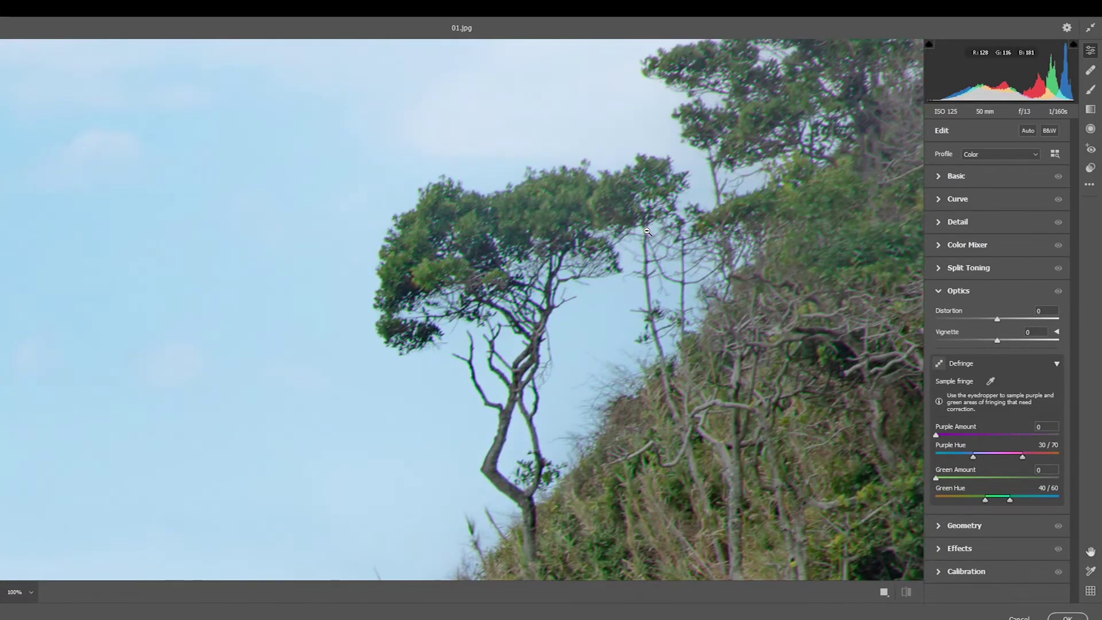
Sample purple and green branch fringe (Amount 3 each) and apply the Camera Raw filter
{"action": "left_click", "coordinate": [990, 381]}
{"action": "left_click", "coordinate": [516, 408]}
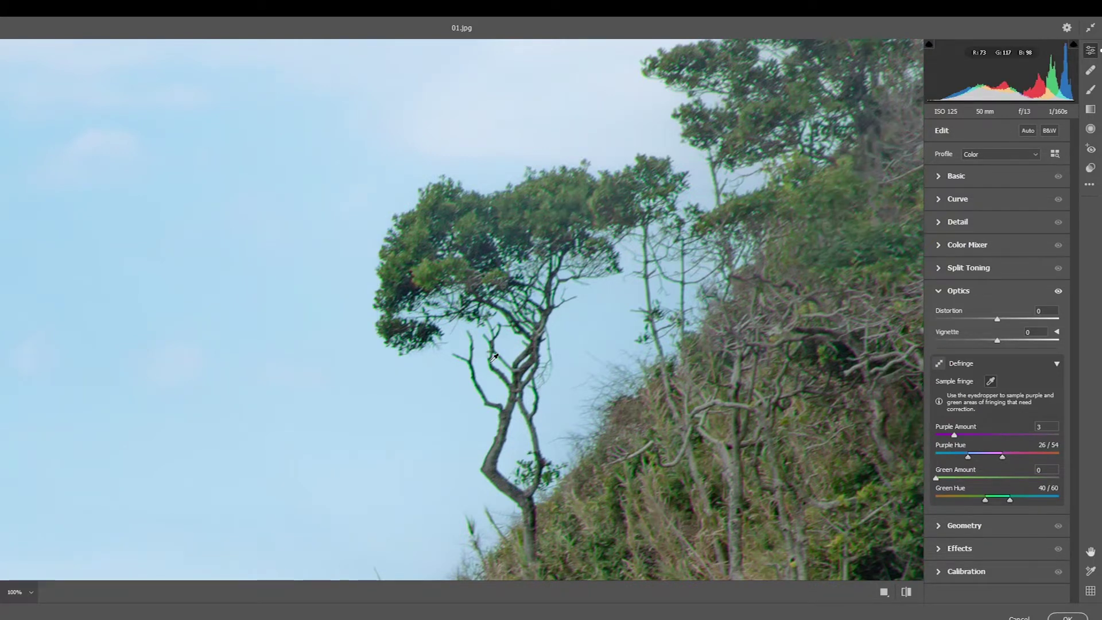
{"action": "left_click", "coordinate": [537, 390]}
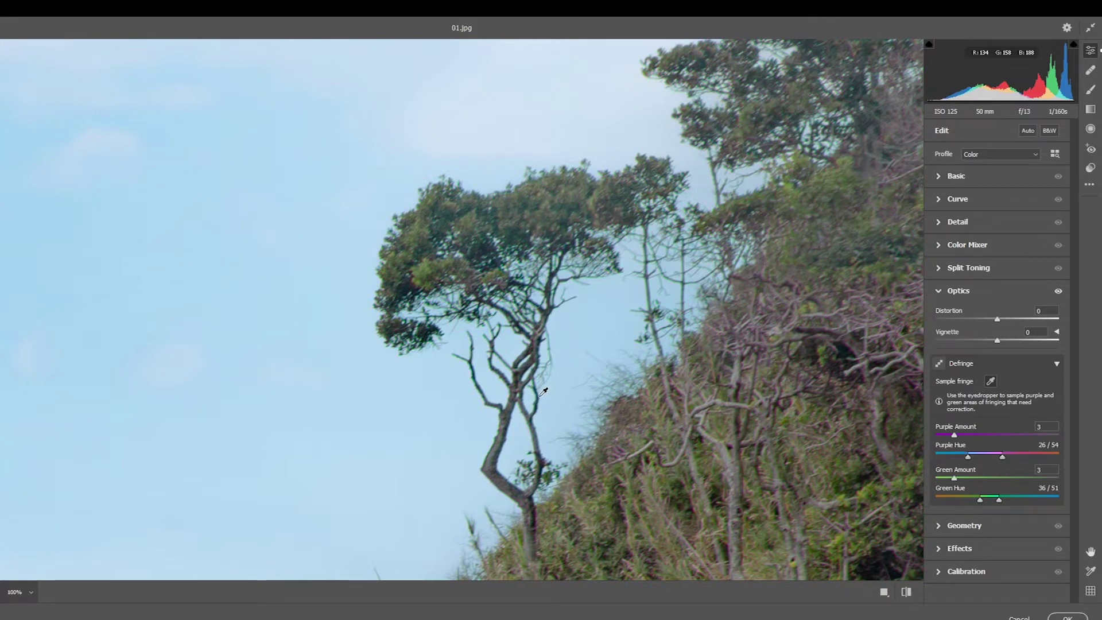
{"action": "key", "text": "ctrl+0"}
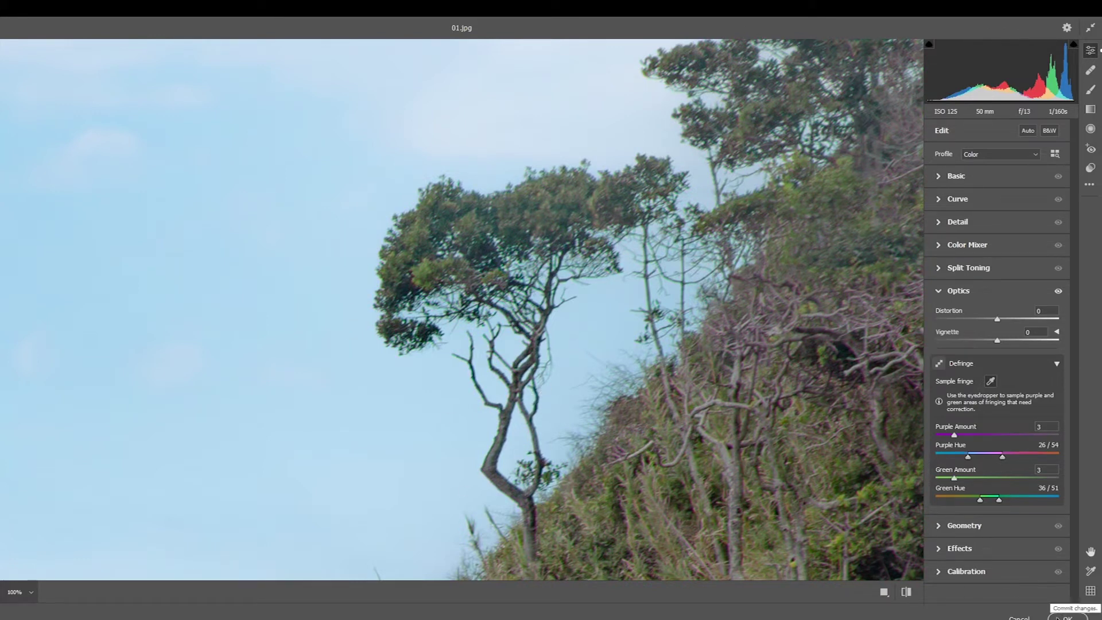
{"action": "left_click", "coordinate": [1063, 617]}
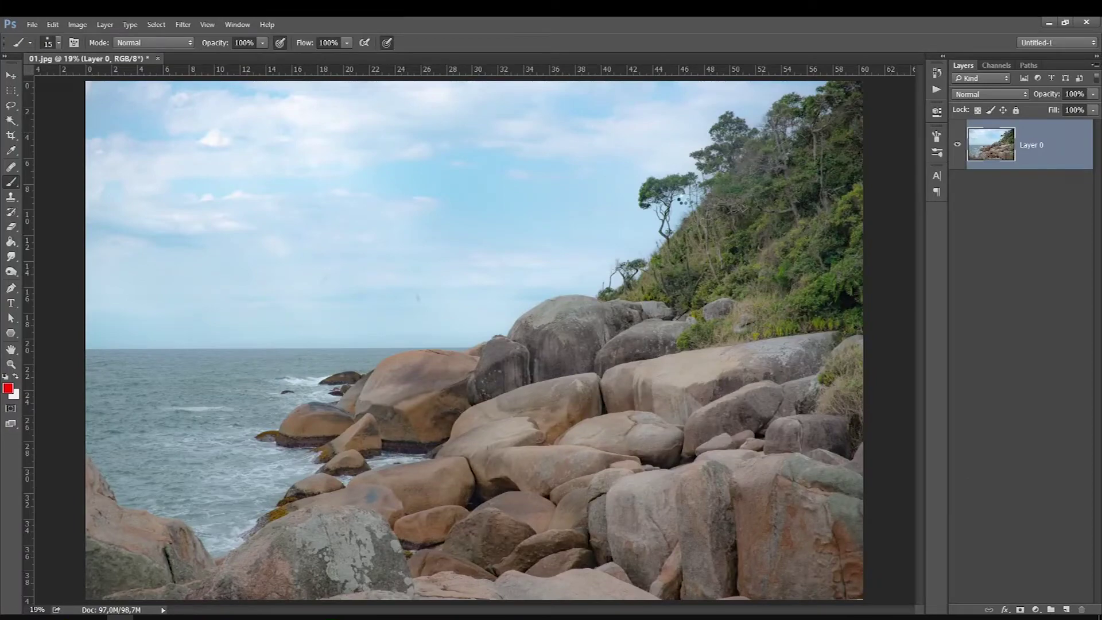
{"action": "left_click_drag", "start_coordinate": [676, 194], "coordinate": [722, 301]}
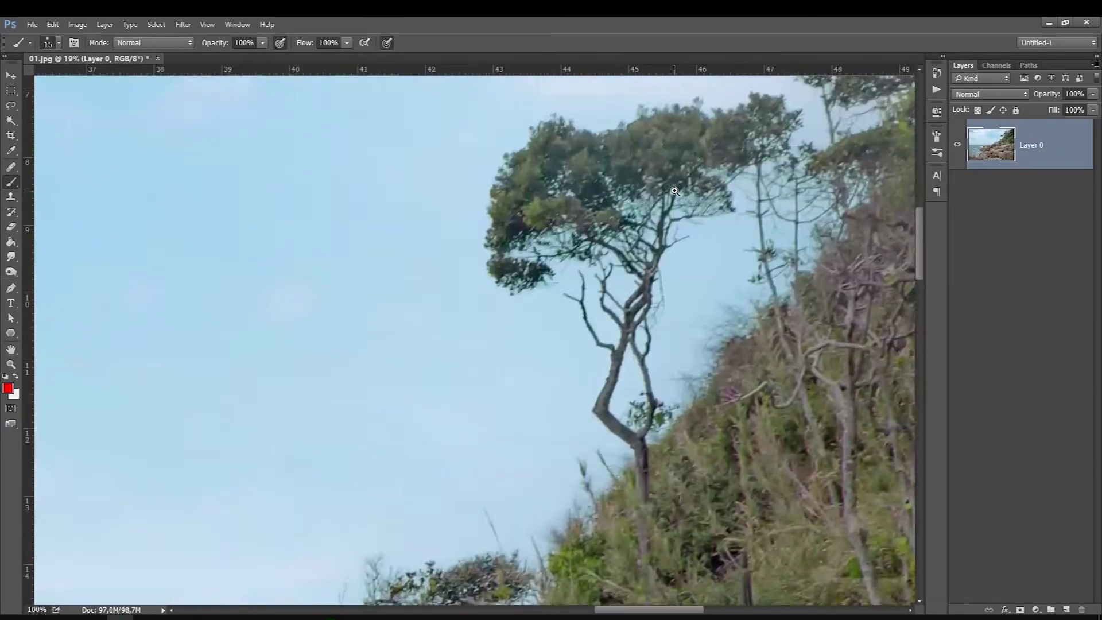
Copy the corrected image to Layer 0 copy and toggle it at close zoom to compare fringing
{"action": "key", "text": "ctrl+j"}
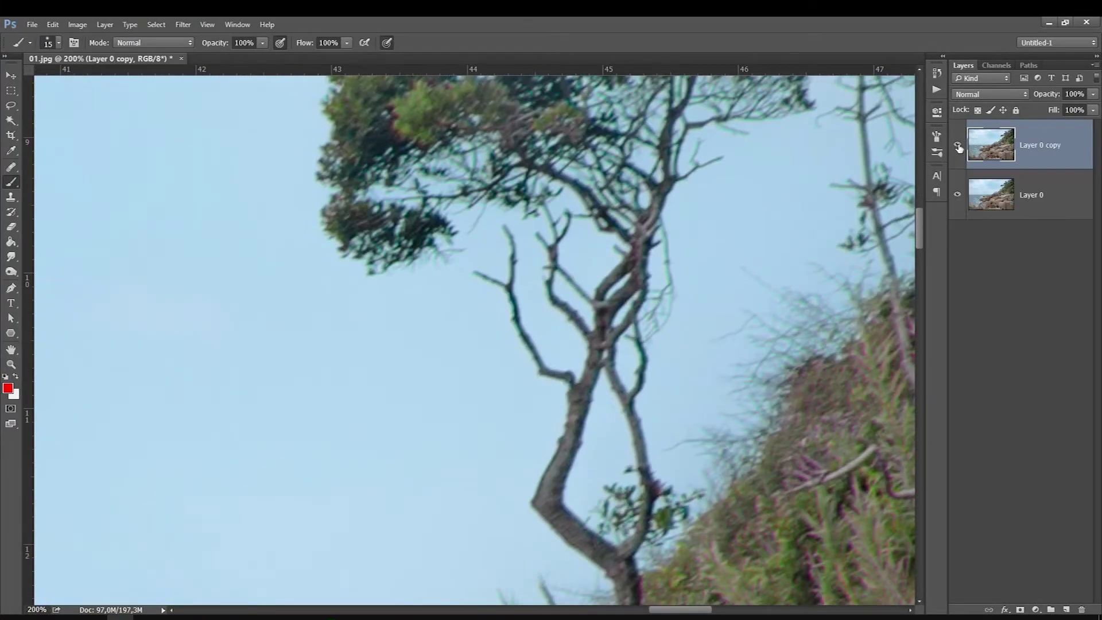
{"action": "left_click", "coordinate": [959, 147]}
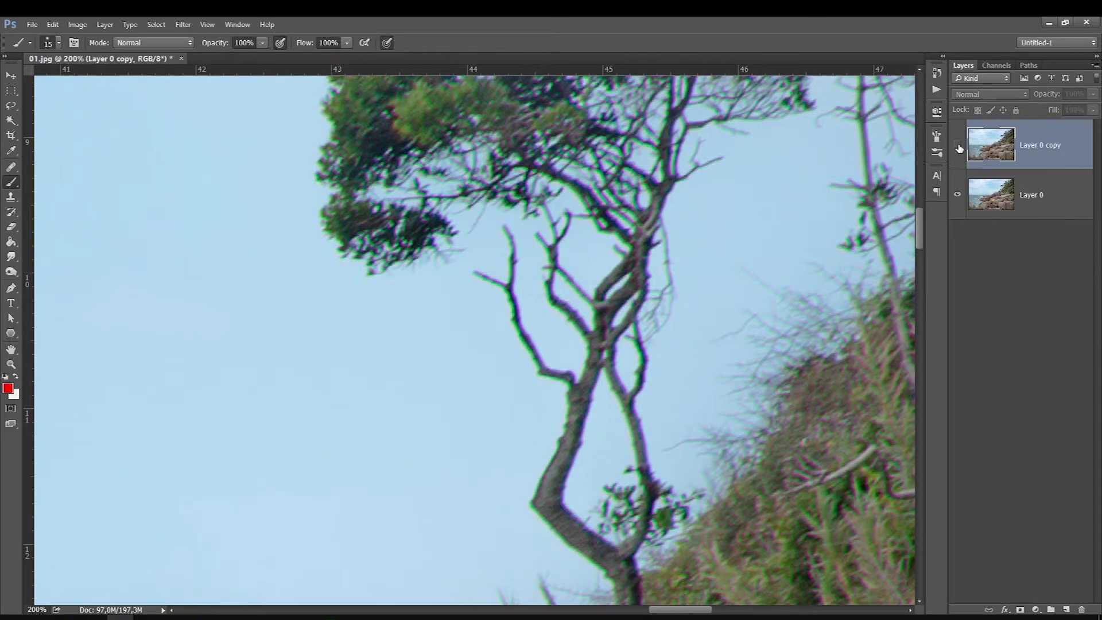
{"action": "left_click", "coordinate": [958, 147]}
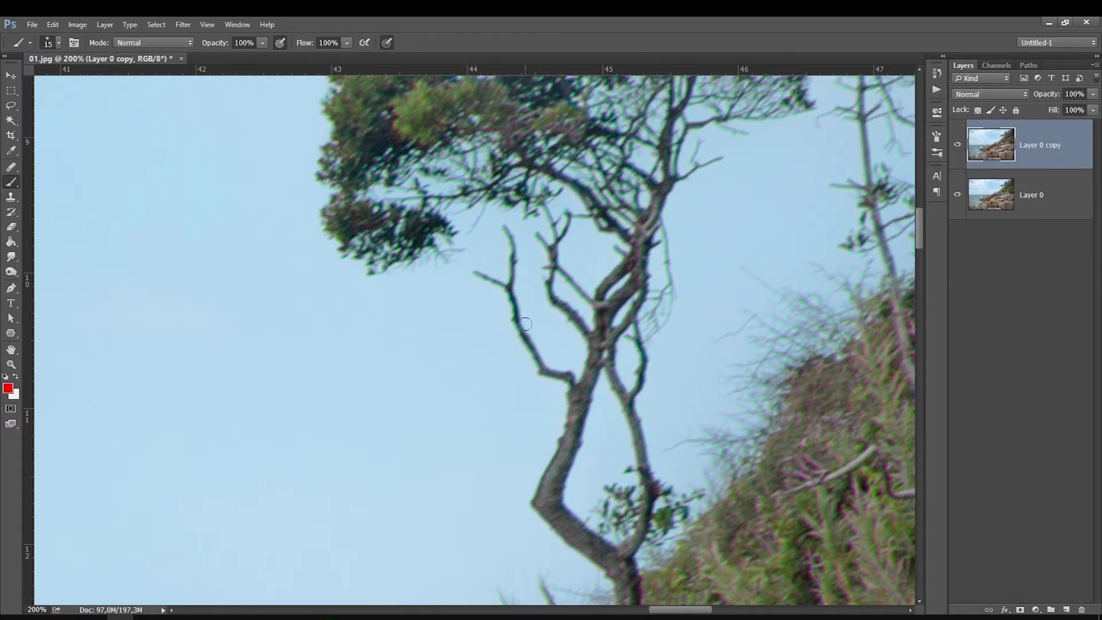
{"action": "scroll", "coordinate": [520, 340], "scroll_direction": "up", "scroll_amount": 2}
{"action": "scroll", "coordinate": [519, 340], "scroll_direction": "up", "scroll_amount": 1}
{"action": "left_click", "coordinate": [956, 146]}
{"action": "left_click", "coordinate": [957, 146]}
{"action": "left_click", "coordinate": [957, 144]}
Toggle Layer 0 copy across the full photo and hillside, ending with it hidden
{"action": "key", "text": "ctrl+0"}
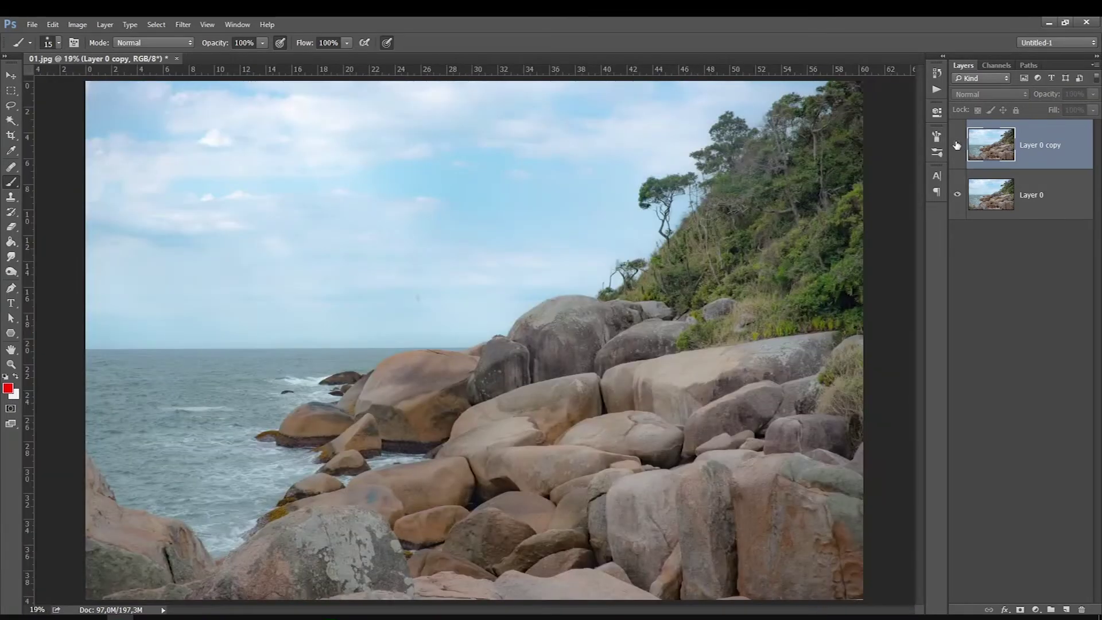
{"action": "left_click", "coordinate": [957, 145]}
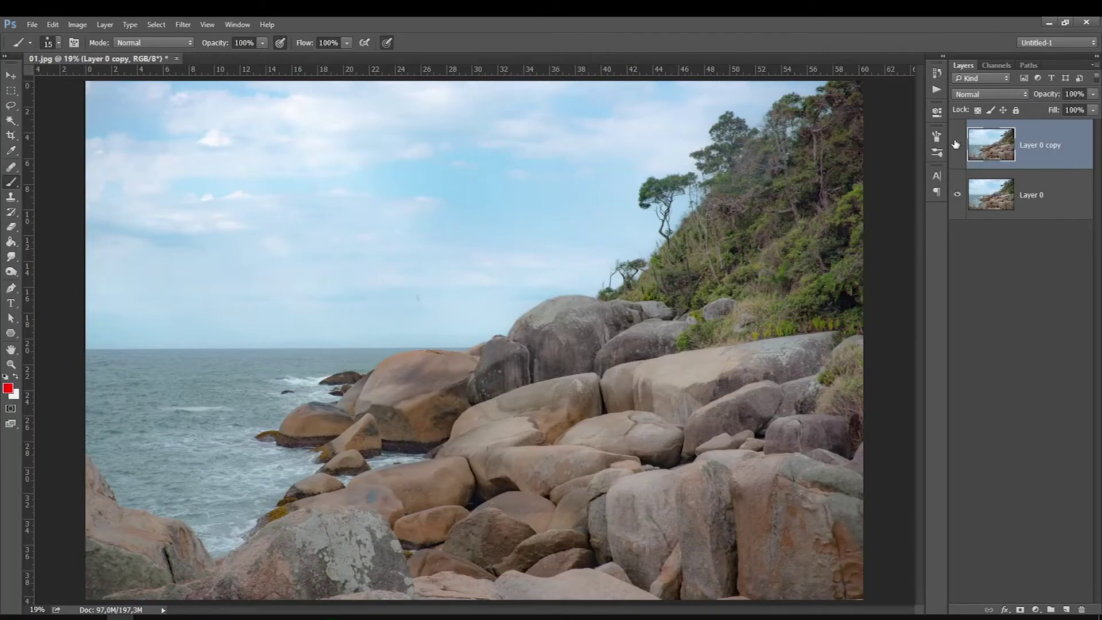
{"action": "left_click", "coordinate": [955, 144]}
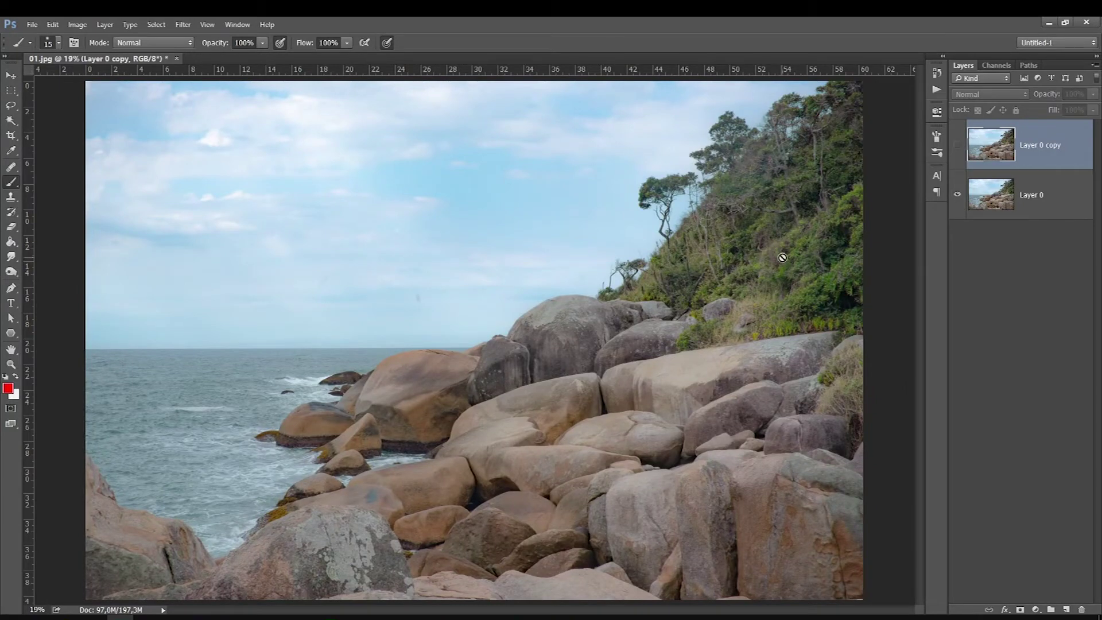
{"action": "left_click", "coordinate": [956, 145]}
{"action": "left_click", "coordinate": [957, 145]}
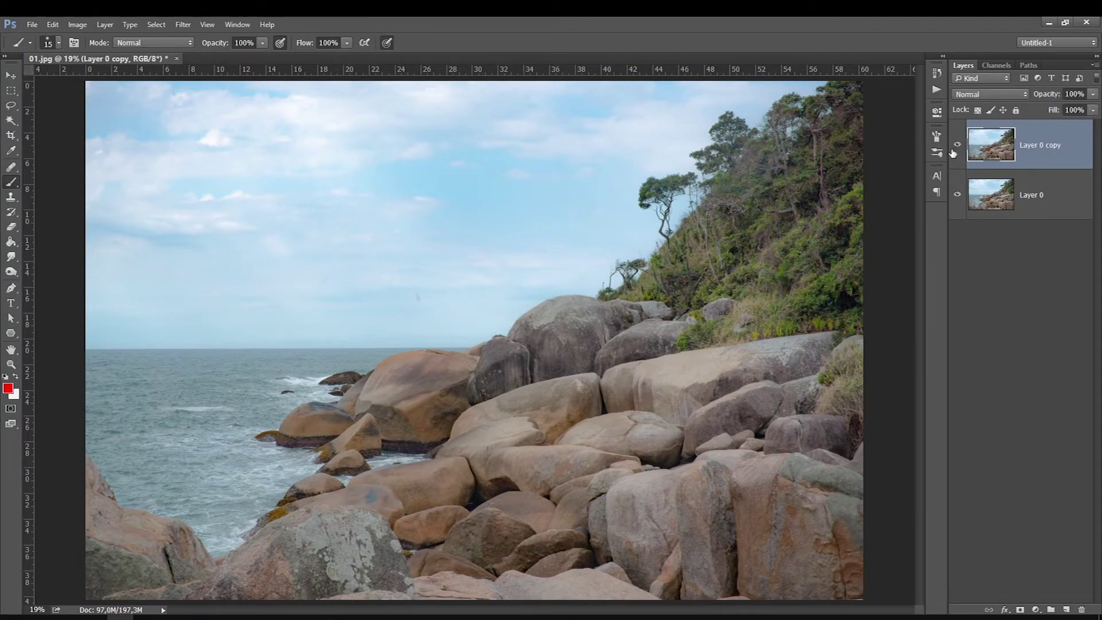
{"action": "left_click", "coordinate": [835, 213], "text": "ctrl"}
{"action": "left_click", "coordinate": [835, 213], "text": "ctrl"}
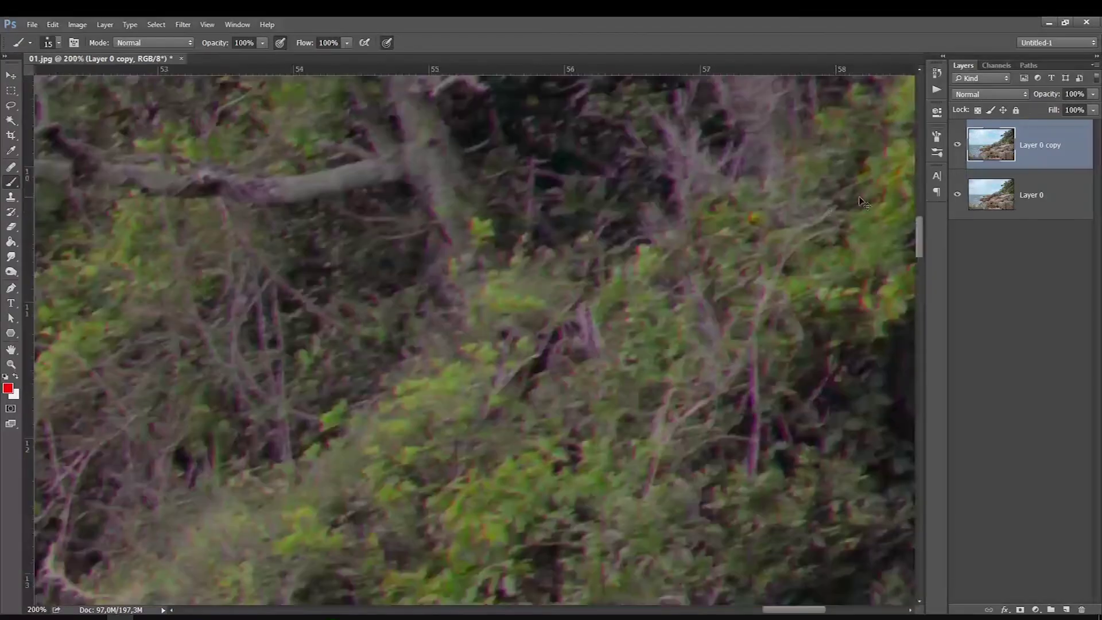
{"action": "left_click", "coordinate": [957, 147]}
{"action": "left_click", "coordinate": [958, 147]}
{"action": "key", "text": "ctrl+0"}
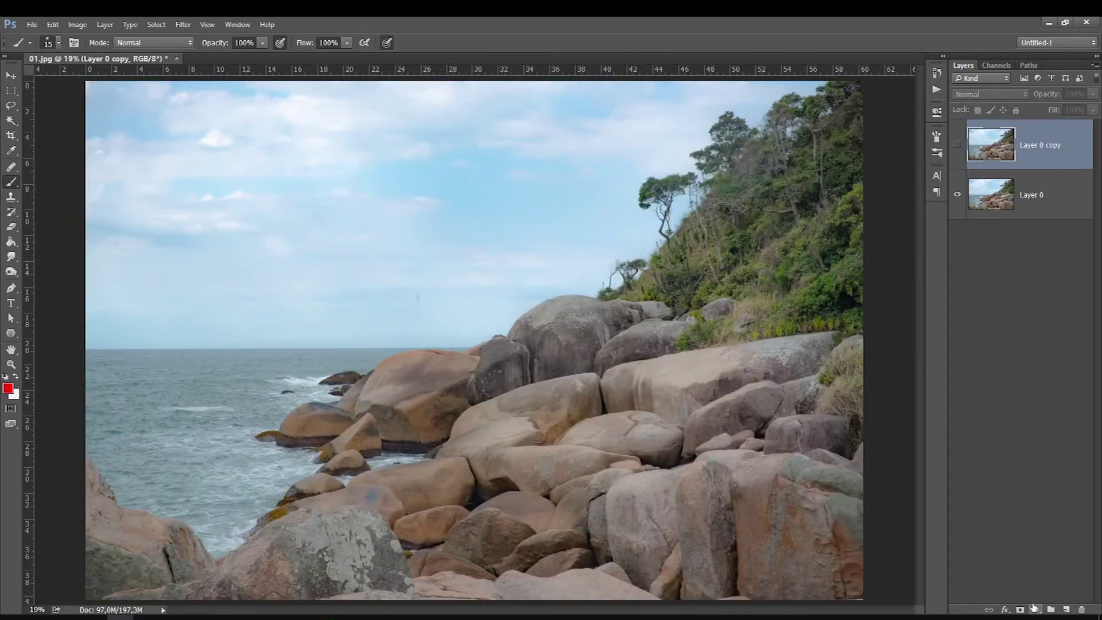
Add a Selective Color adjustment layer targeting the Greens colour range
{"action": "left_click", "coordinate": [1035, 610]}
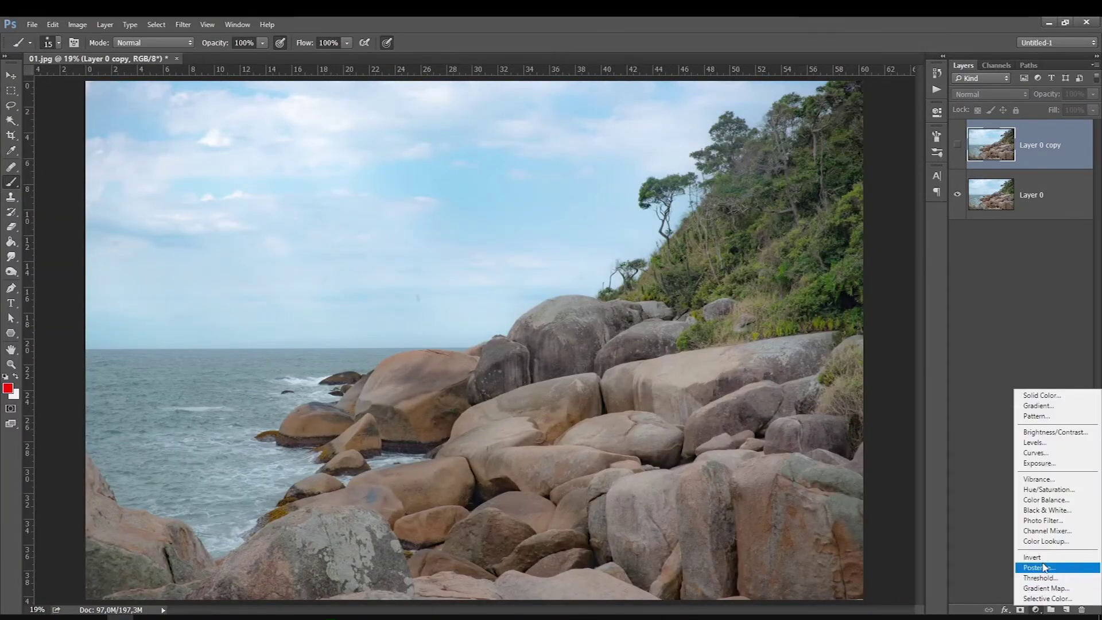
{"action": "left_click", "coordinate": [1039, 598]}
{"action": "left_click", "coordinate": [815, 156]}
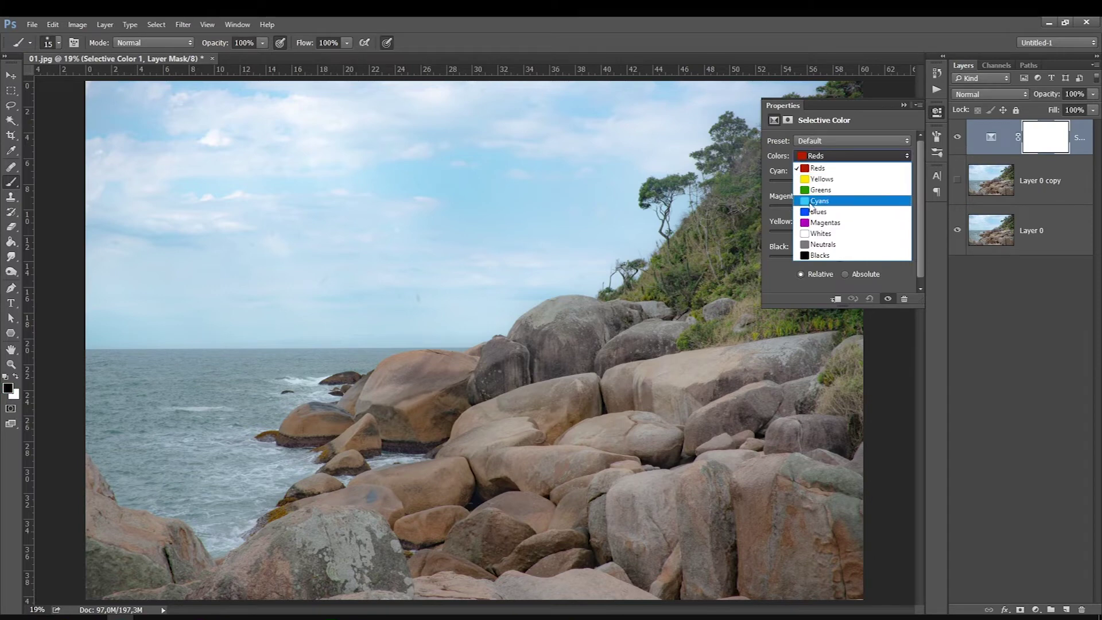
{"action": "left_click", "coordinate": [818, 189]}
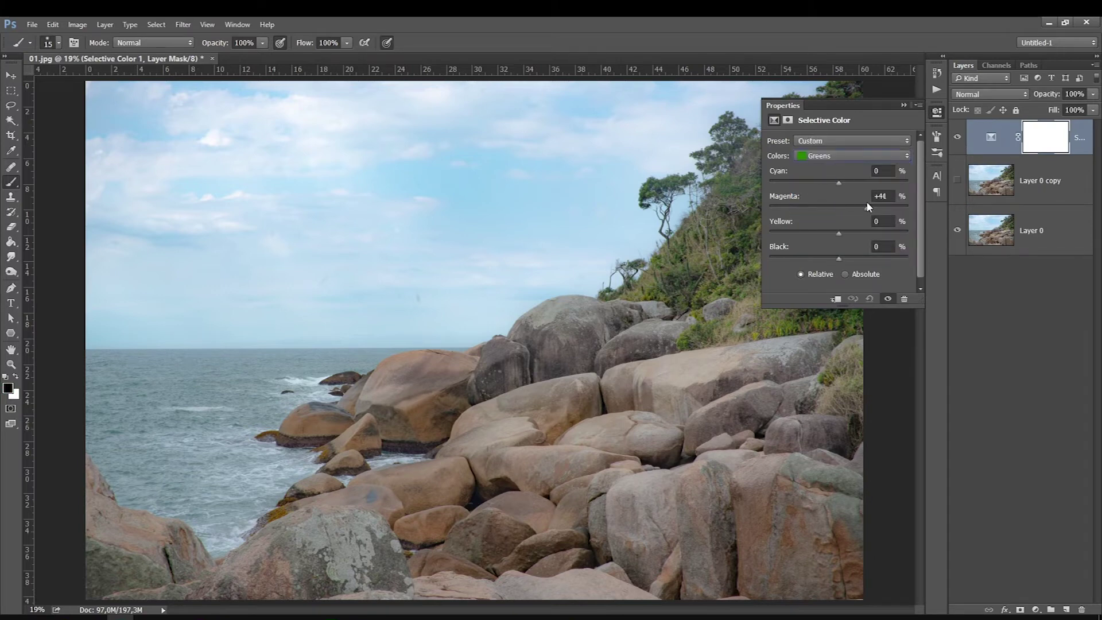
Collapse the properties and toggle the Selective Color layer on and off to compare
{"action": "left_click", "coordinate": [936, 112]}
{"action": "left_click", "coordinate": [957, 137]}
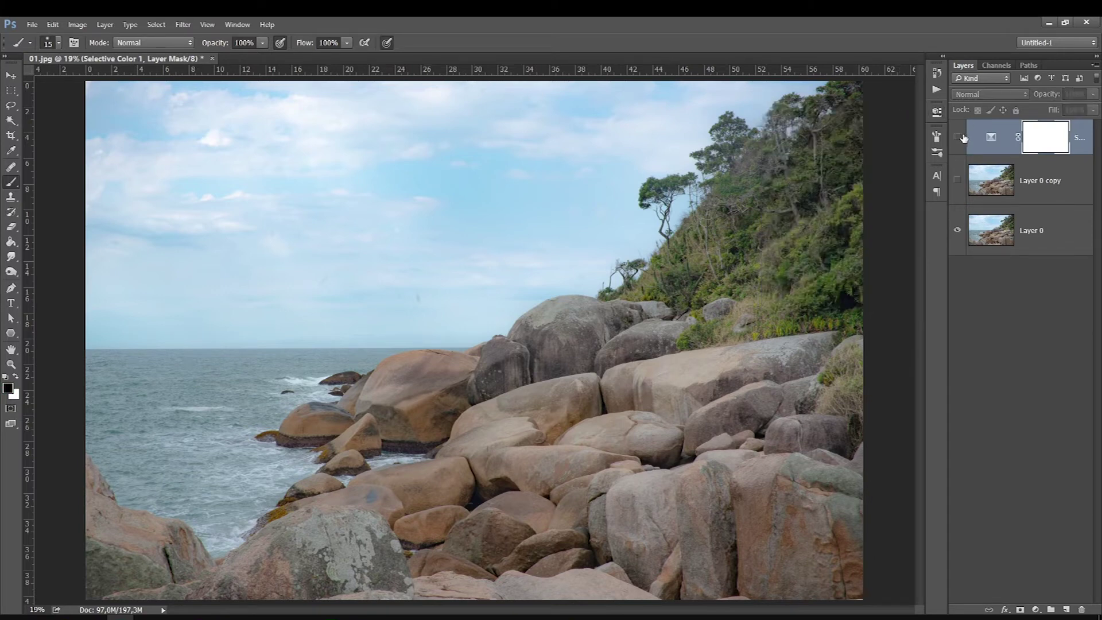
{"action": "left_click", "coordinate": [957, 138]}
{"action": "left_click", "coordinate": [957, 137]}
{"action": "scroll", "coordinate": [849, 207], "scroll_direction": "up", "scroll_amount": 4}
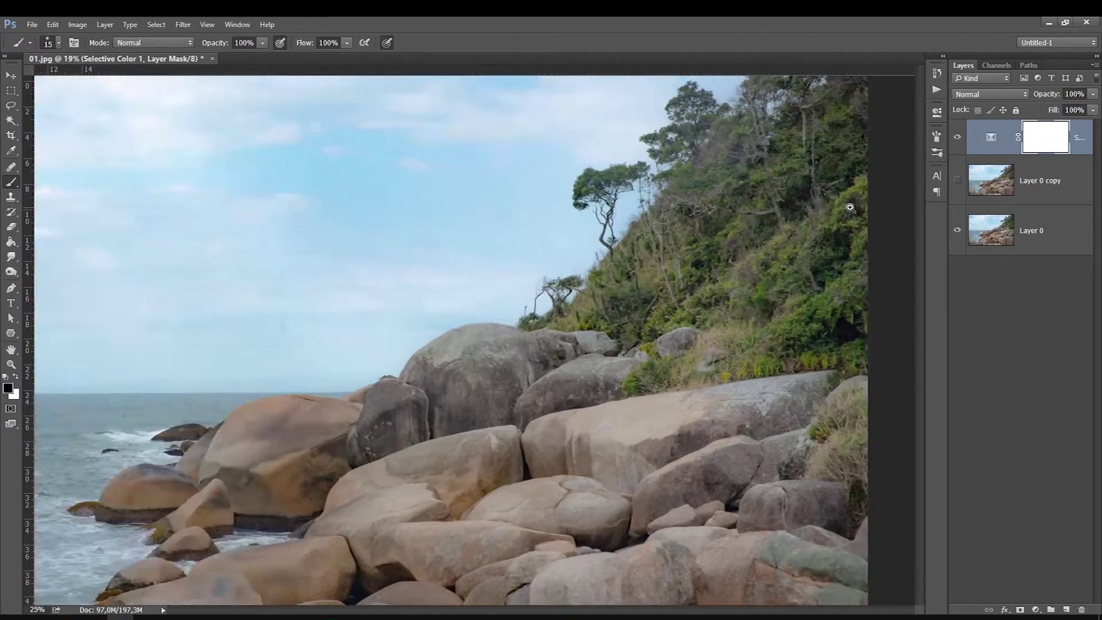
{"action": "left_click", "coordinate": [959, 137]}
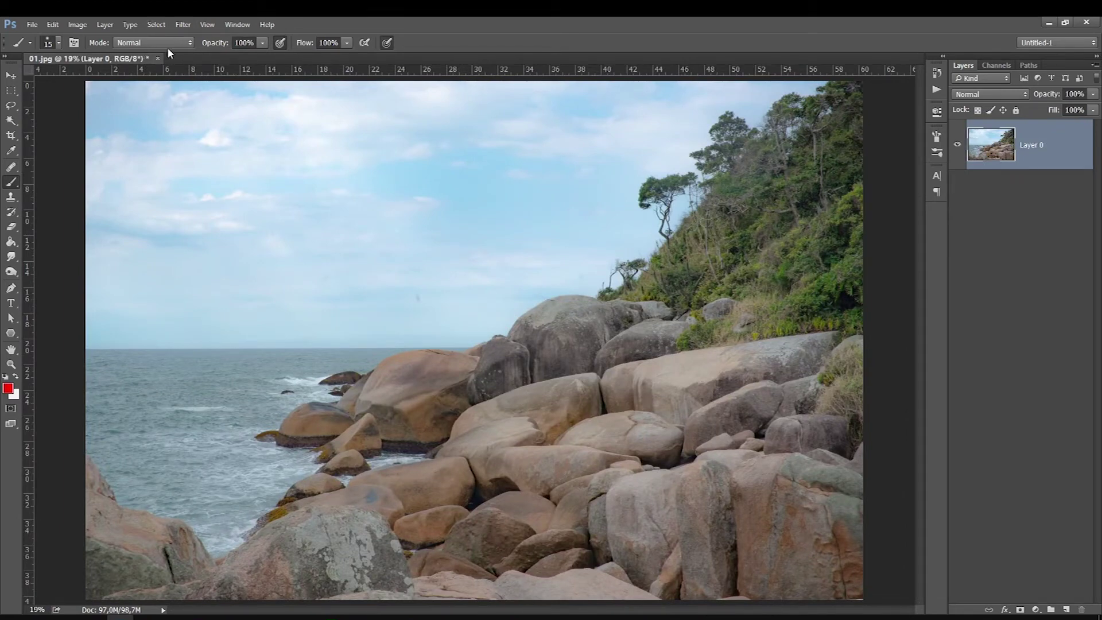
Duplicate the photo layer into a new Layer 0 copy
{"action": "key", "text": "ctrl+j"}
{"action": "left_click", "coordinate": [183, 25]}
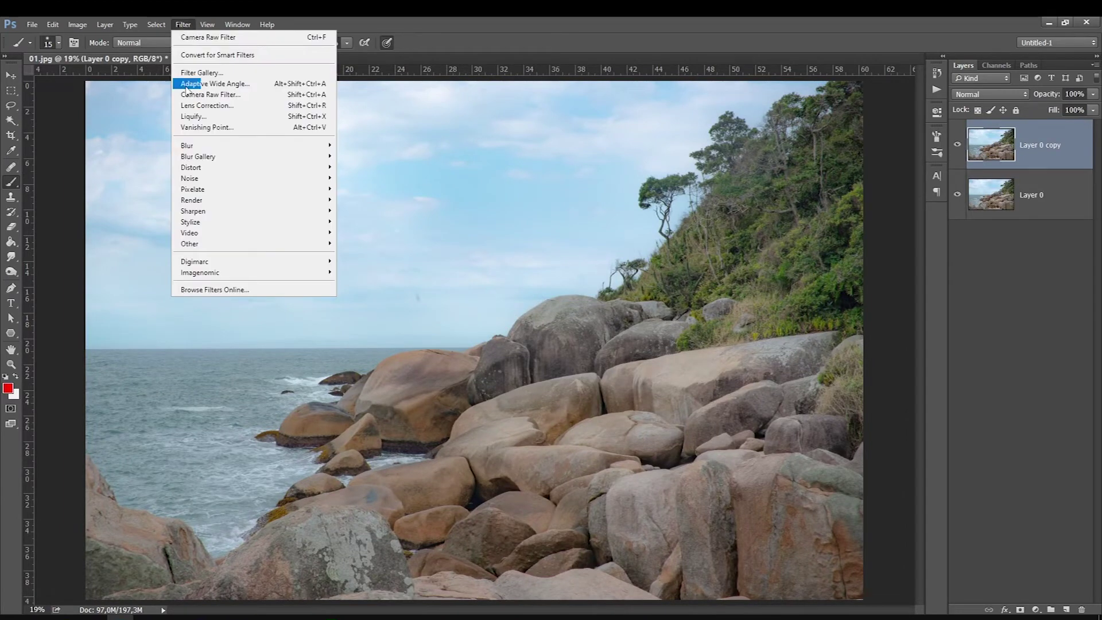
{"action": "left_click", "coordinate": [698, 175]}
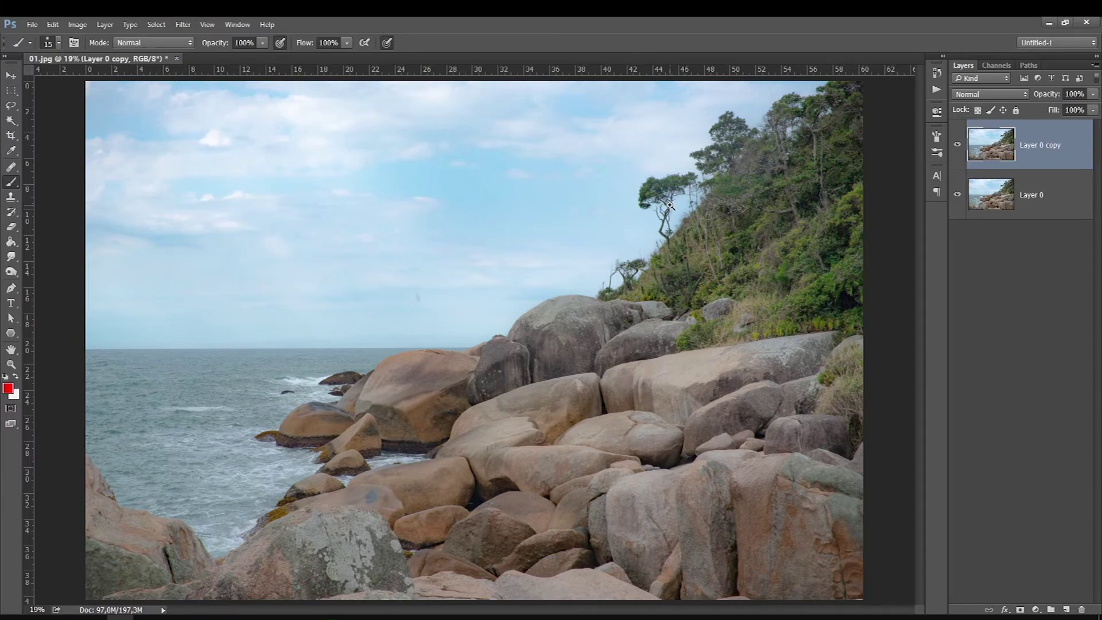
{"action": "scroll", "coordinate": [660, 181], "scroll_direction": "up", "scroll_amount": 4}
{"action": "scroll", "coordinate": [660, 180], "scroll_direction": "up", "scroll_amount": 2}
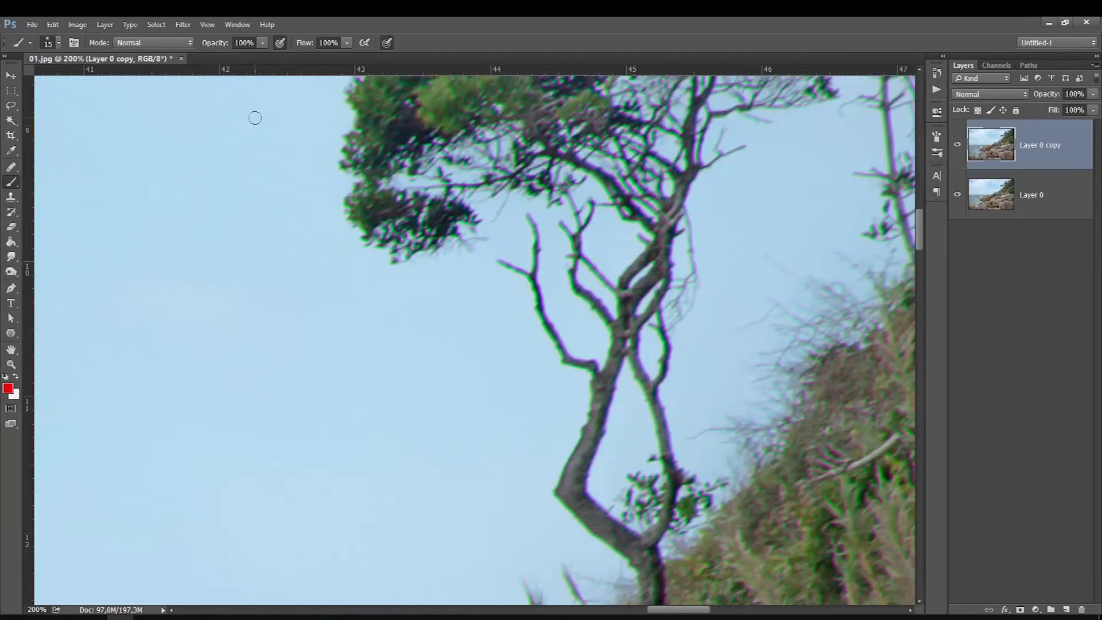
Apply Lens Correction with Chromatic Aberration enabled and Fix Green/Magenta Fringe at +34.92
{"action": "left_click", "coordinate": [184, 24]}
{"action": "left_click", "coordinate": [188, 107]}
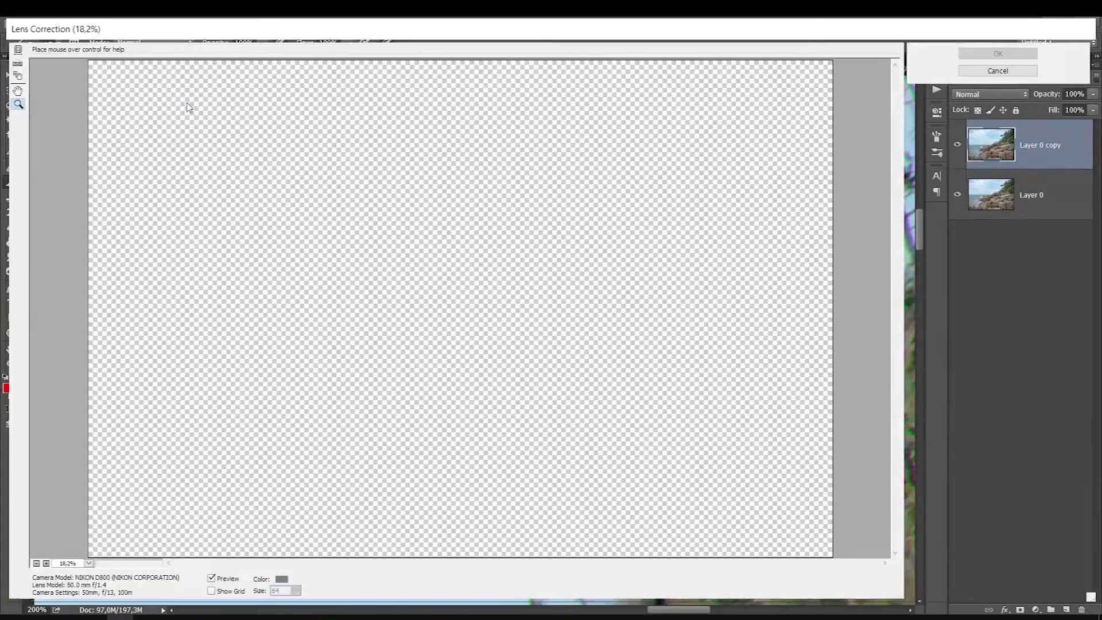
{"action": "scroll", "coordinate": [652, 178], "scroll_direction": "up", "scroll_amount": 5}
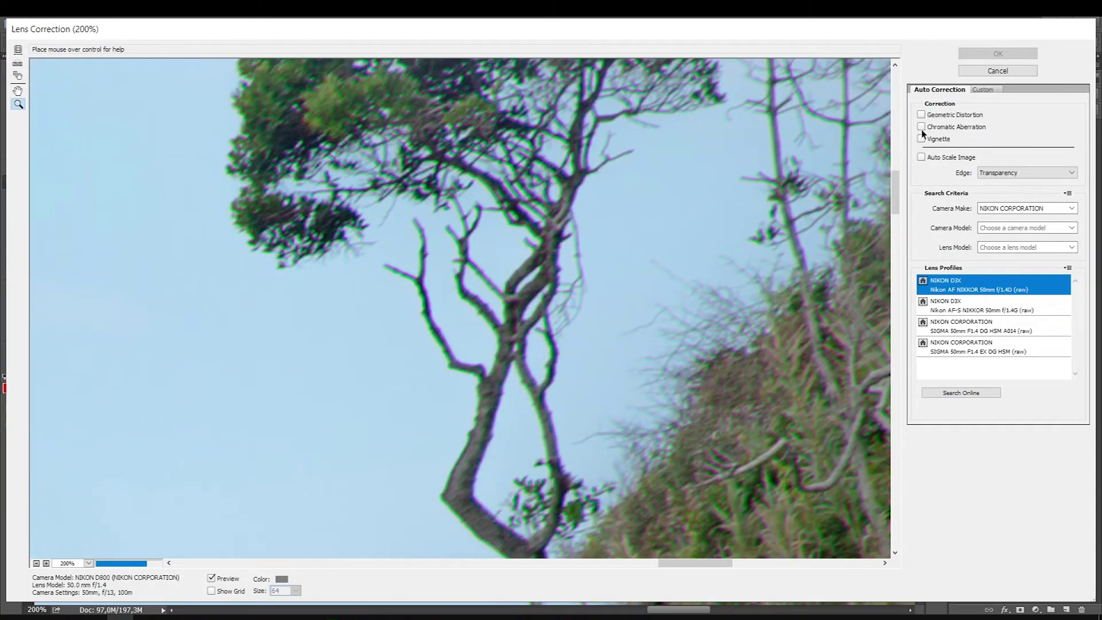
{"action": "left_click", "coordinate": [921, 127]}
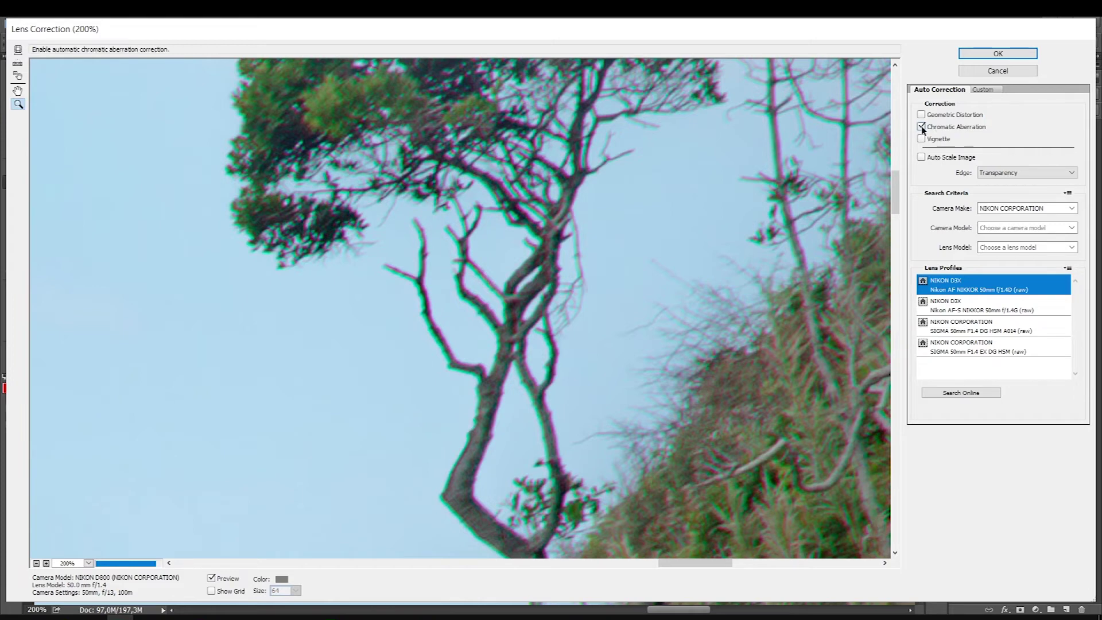
{"action": "left_click", "coordinate": [984, 89]}
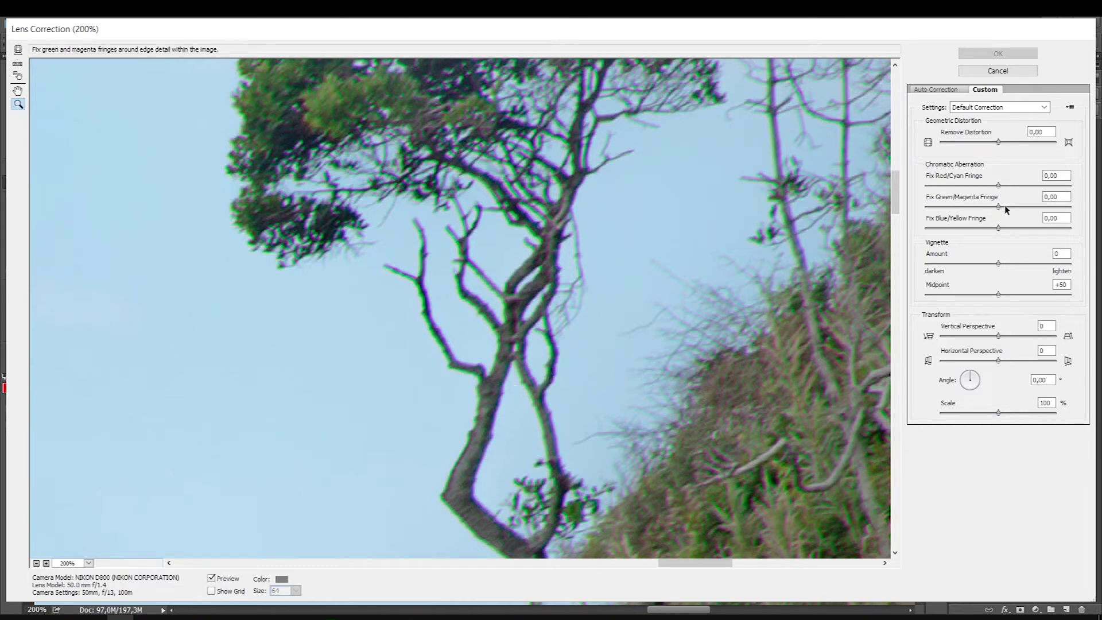
{"action": "left_click_drag", "start_coordinate": [998, 205], "coordinate": [1028, 208]}
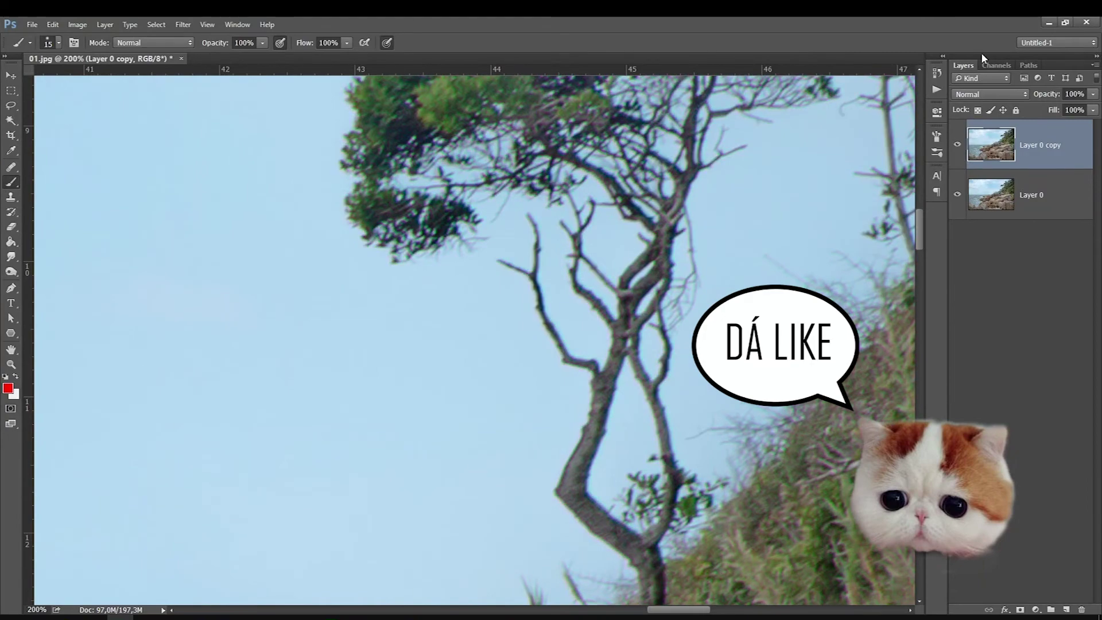
{"action": "key", "text": "ctrl+0"}
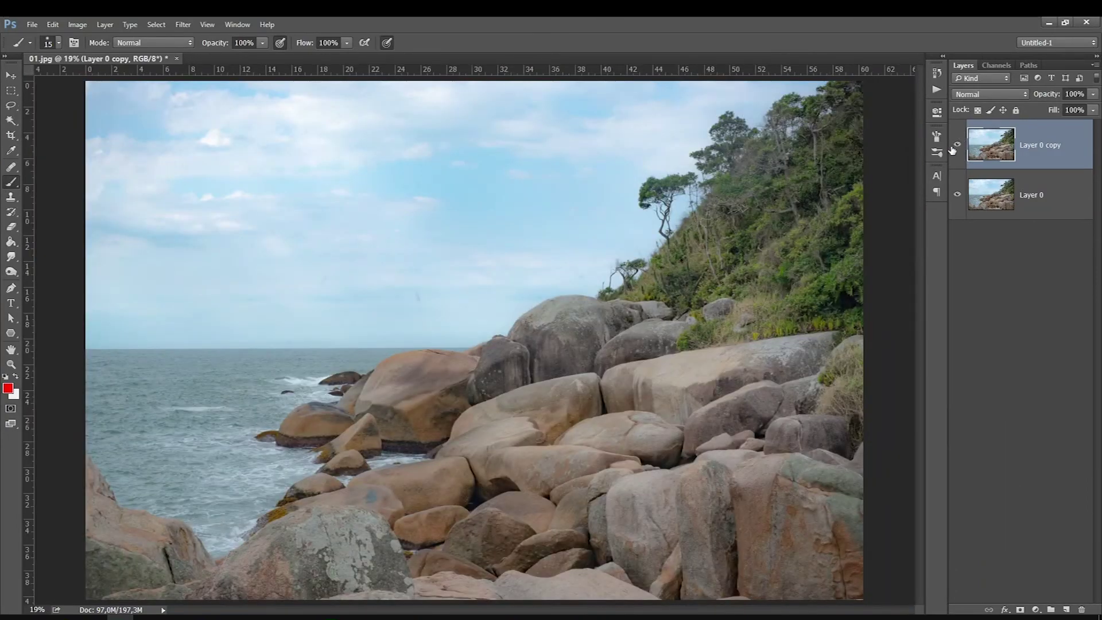
{"action": "scroll", "coordinate": [806, 243], "scroll_direction": "up", "scroll_amount": 1}
{"action": "scroll", "coordinate": [805, 244], "scroll_direction": "up", "scroll_amount": 2}
{"action": "scroll", "coordinate": [805, 244], "scroll_direction": "up", "scroll_amount": 1}
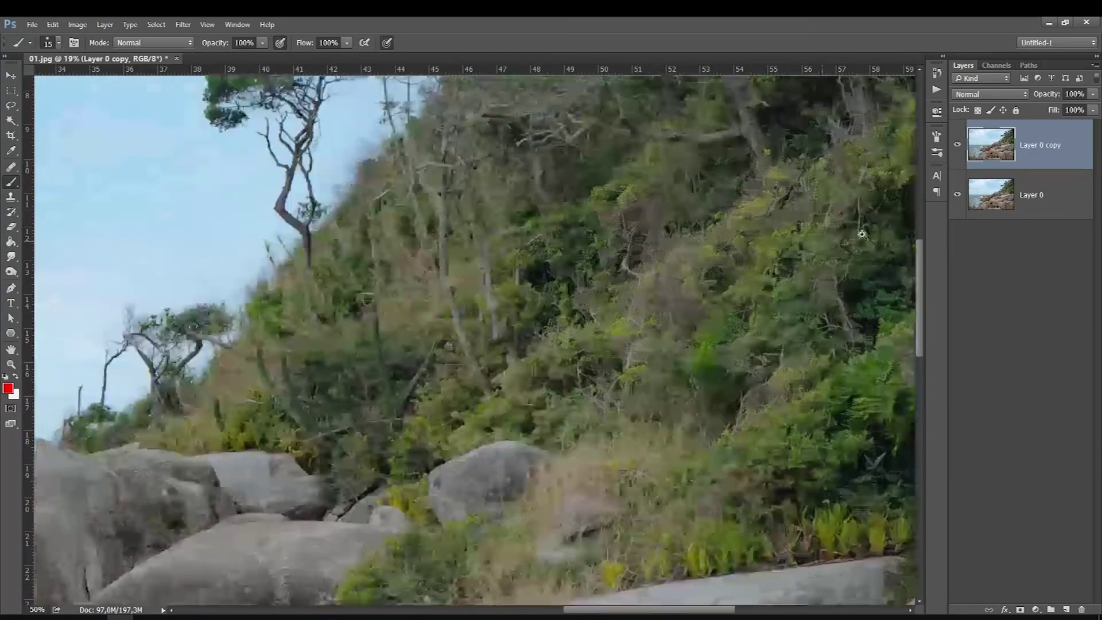
{"action": "left_click", "coordinate": [958, 155]}
{"action": "left_click", "coordinate": [957, 156]}
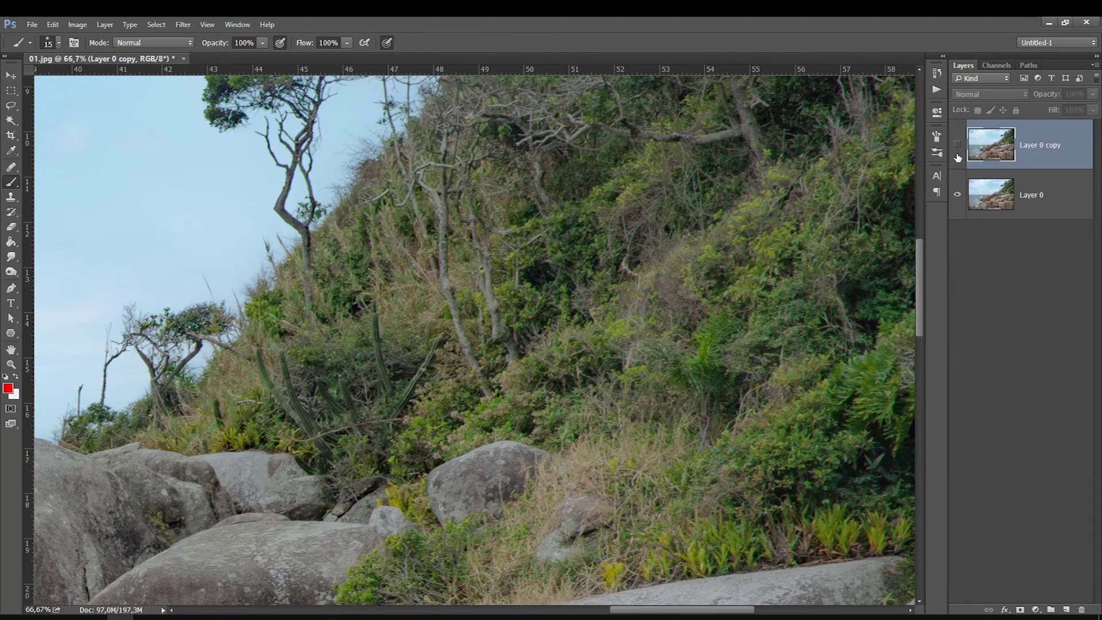
{"action": "left_click_drag", "start_coordinate": [919, 317], "coordinate": [934, 262]}
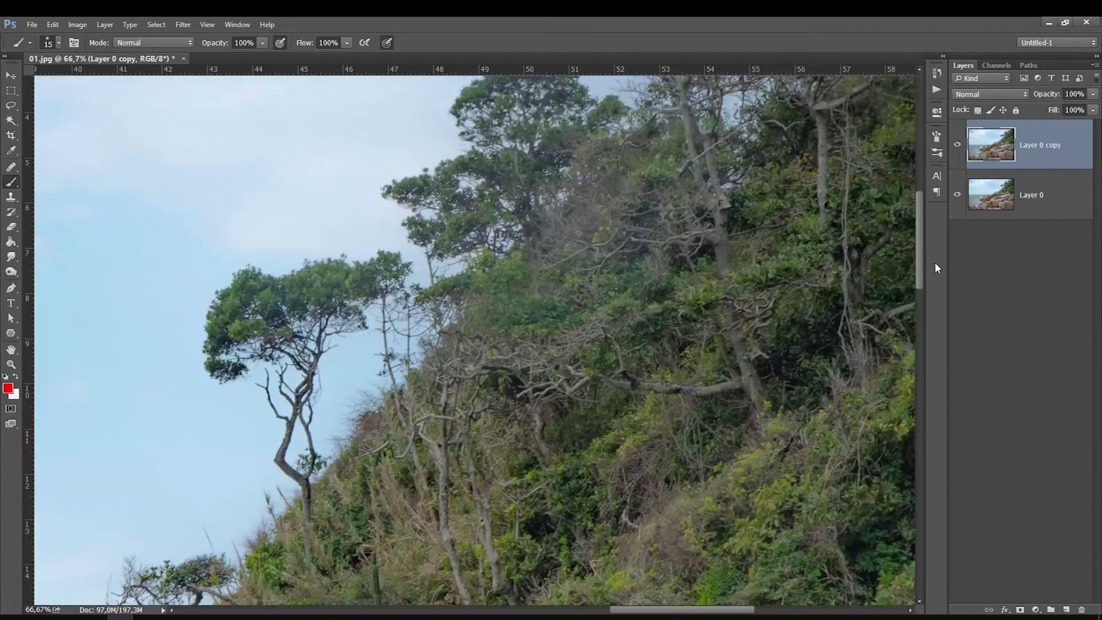
{"action": "left_click", "coordinate": [957, 144]}
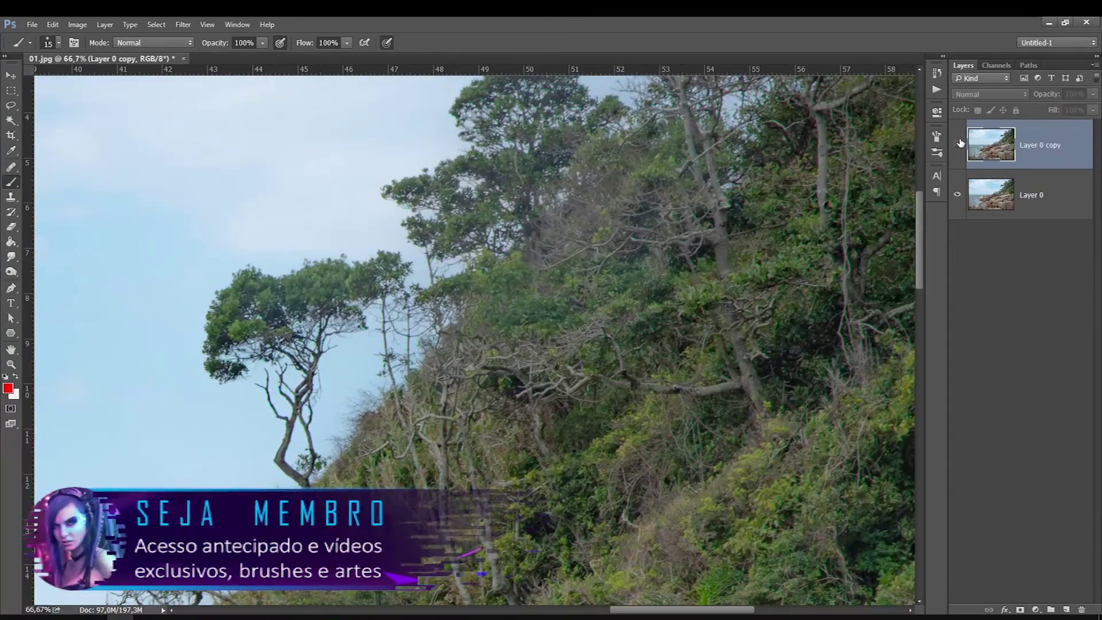
{"action": "left_click", "coordinate": [957, 144]}
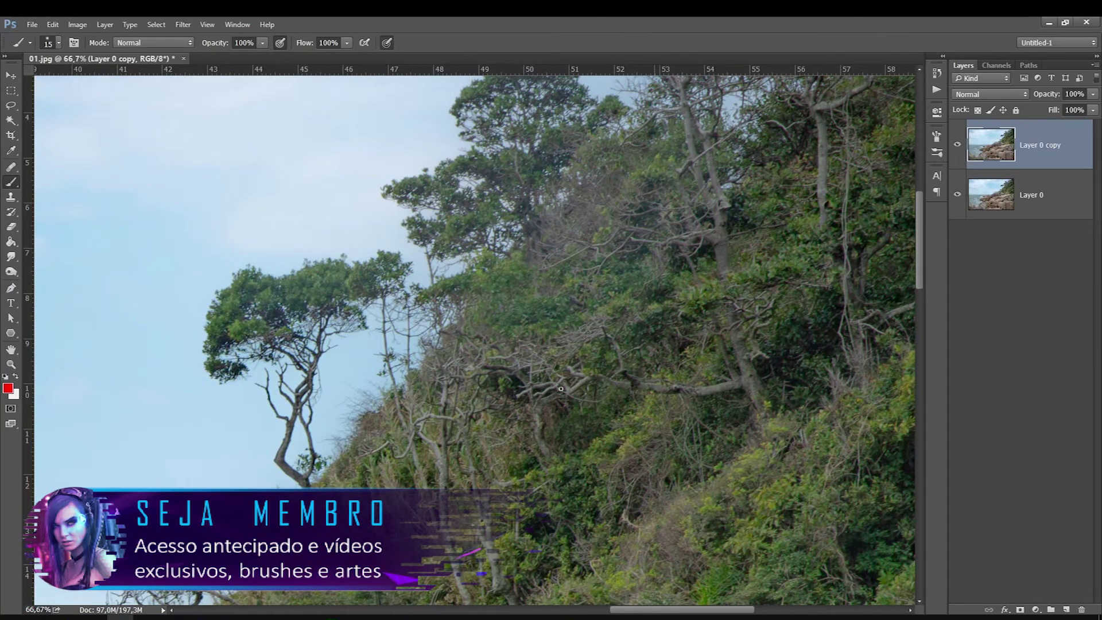
{"action": "scroll", "coordinate": [244, 443], "scroll_direction": "up", "scroll_amount": 2}
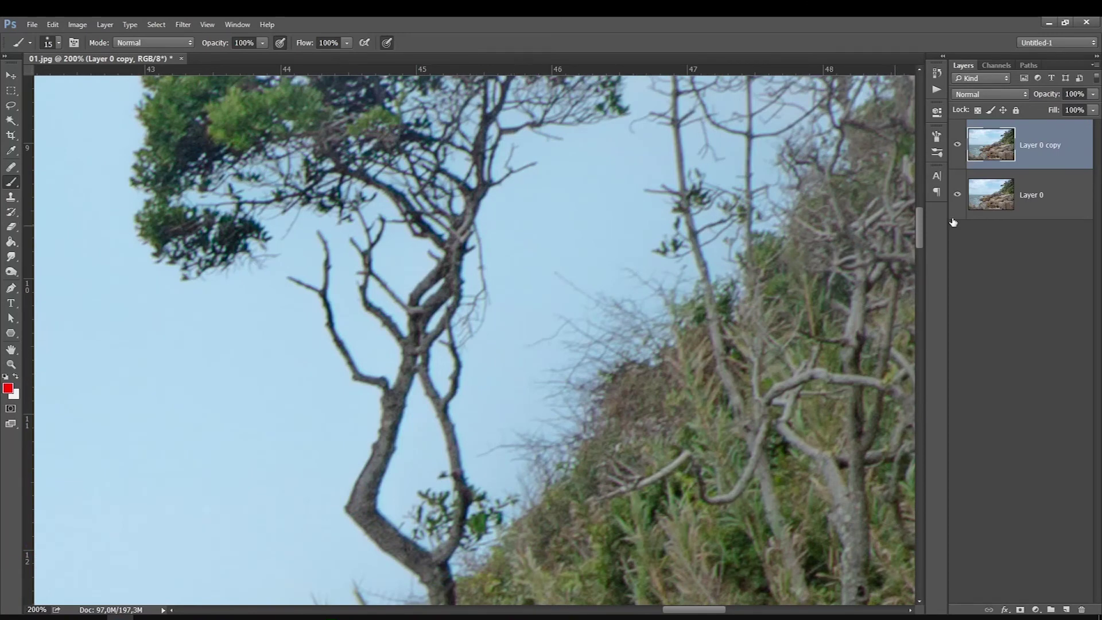
{"action": "left_click", "coordinate": [957, 144]}
{"action": "key", "text": "ctrl+0"}
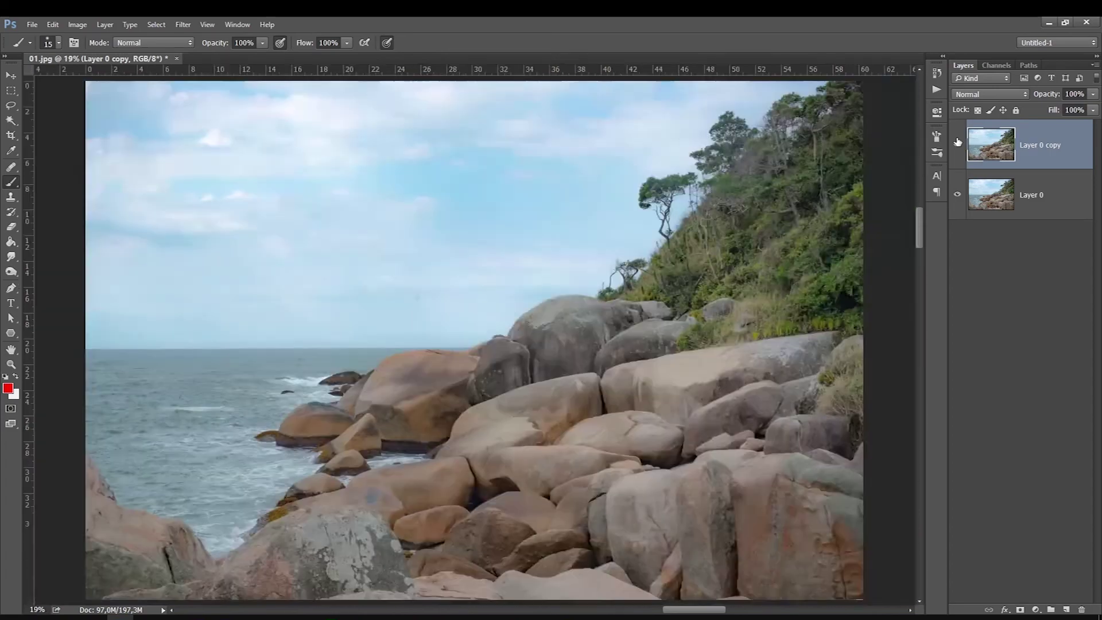